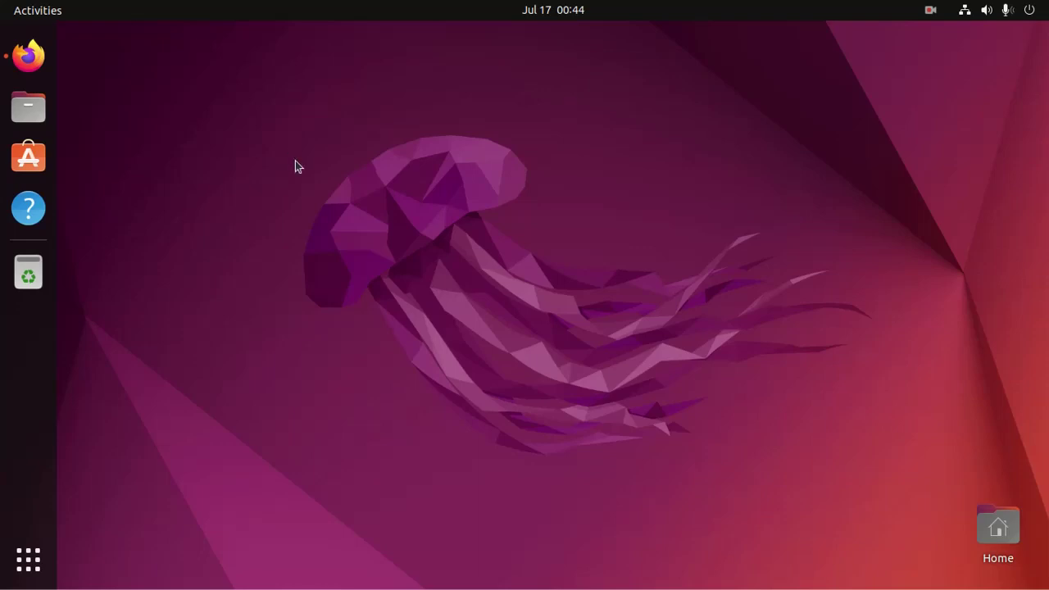
Open the SimpleScreenRecorder main page from Google results and scroll to its Linux install instructions
left_click(39, 59)
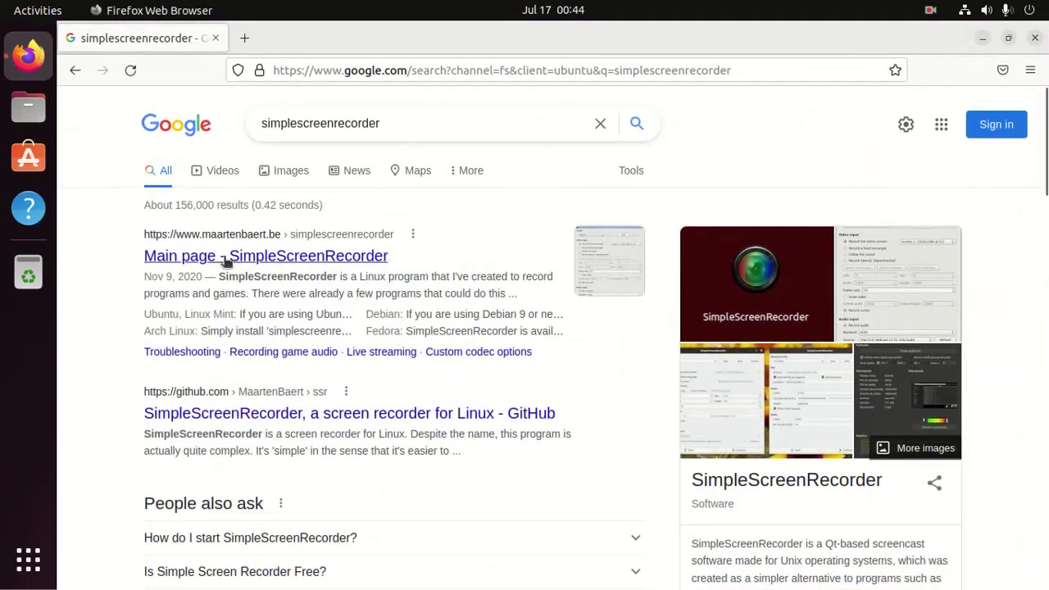
left_click(226, 258)
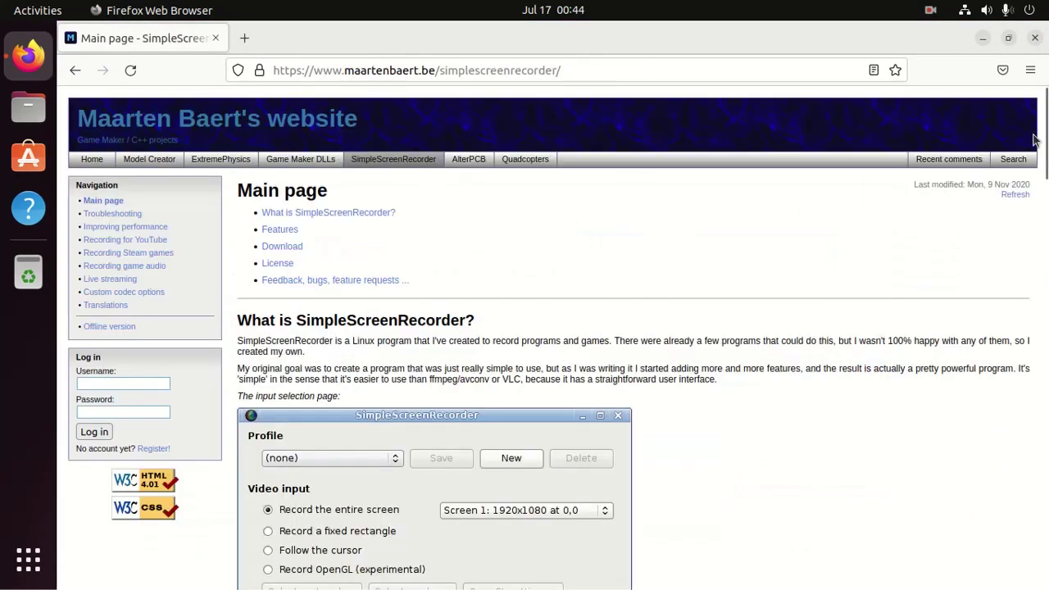
scroll(1042, 163, "down", 3)
scroll(1024, 238, "down", 7)
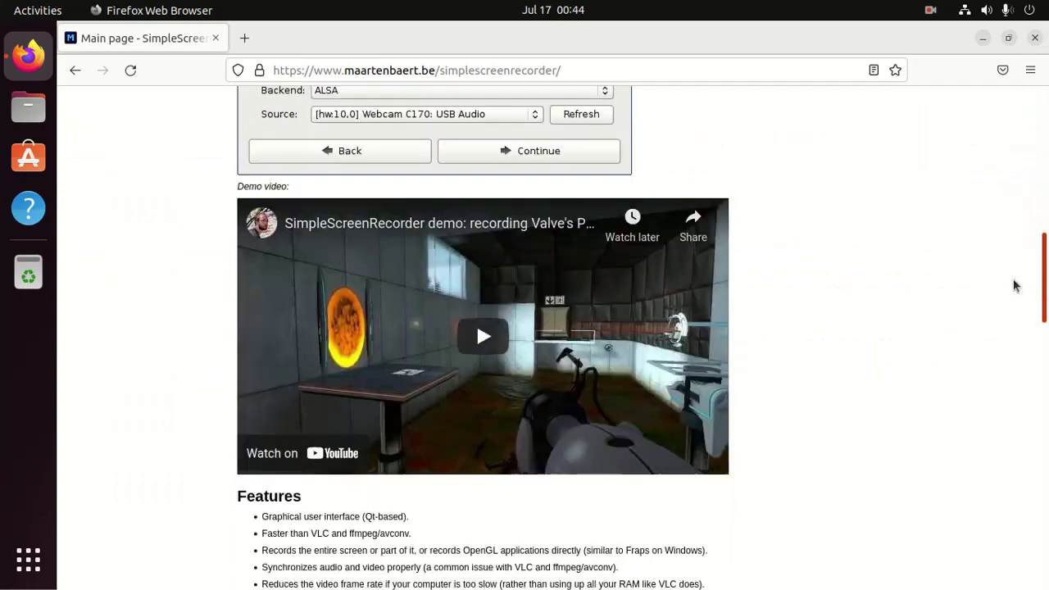
scroll(934, 352, "down", 6)
scroll(628, 226, "down", 5)
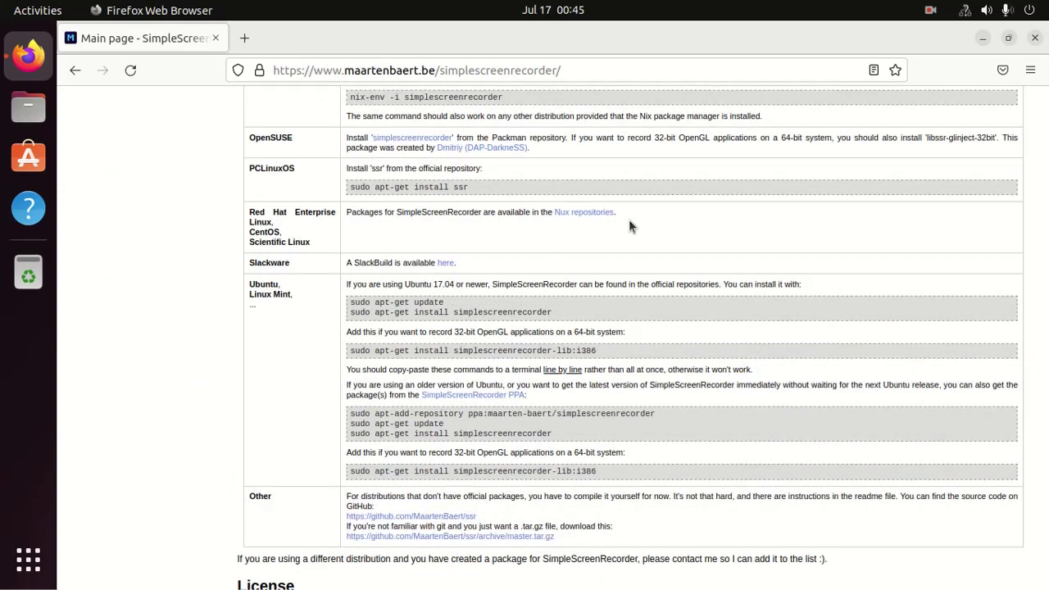
Run 'sudo apt-get update', copied from the page, in a maximized terminal, entering the admin password
key("ctrl+alt+t")
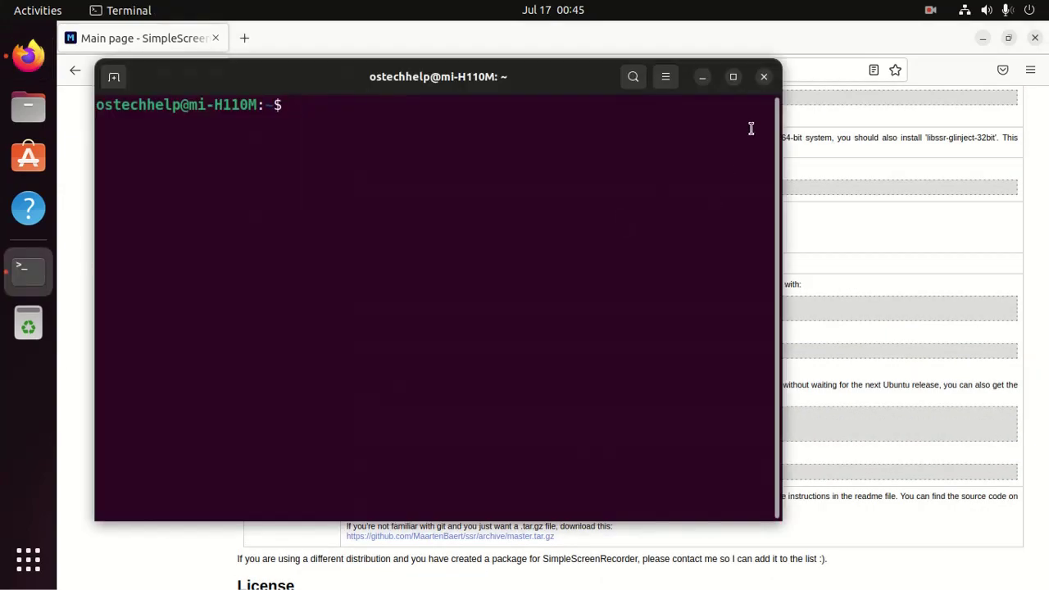
left_click(860, 247)
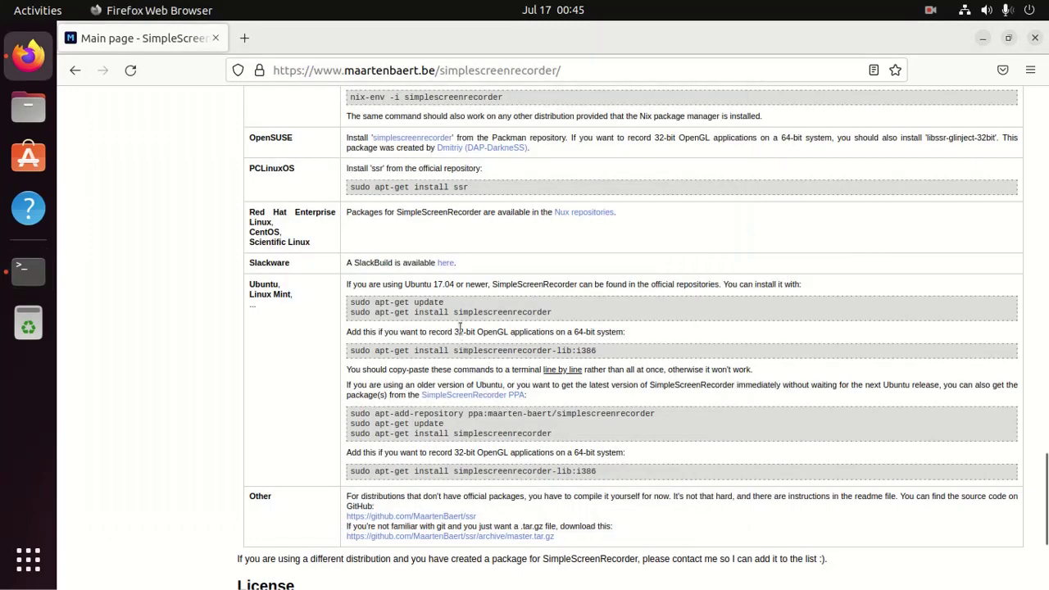
left_click_drag(444, 302, 347, 305)
key("ctrl+c")
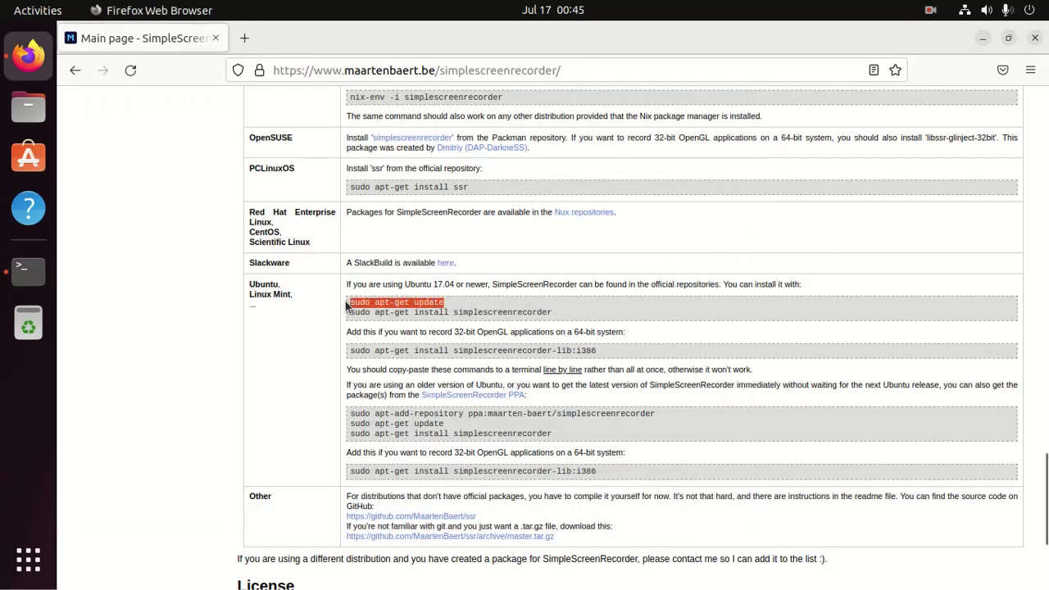
left_click(17, 287)
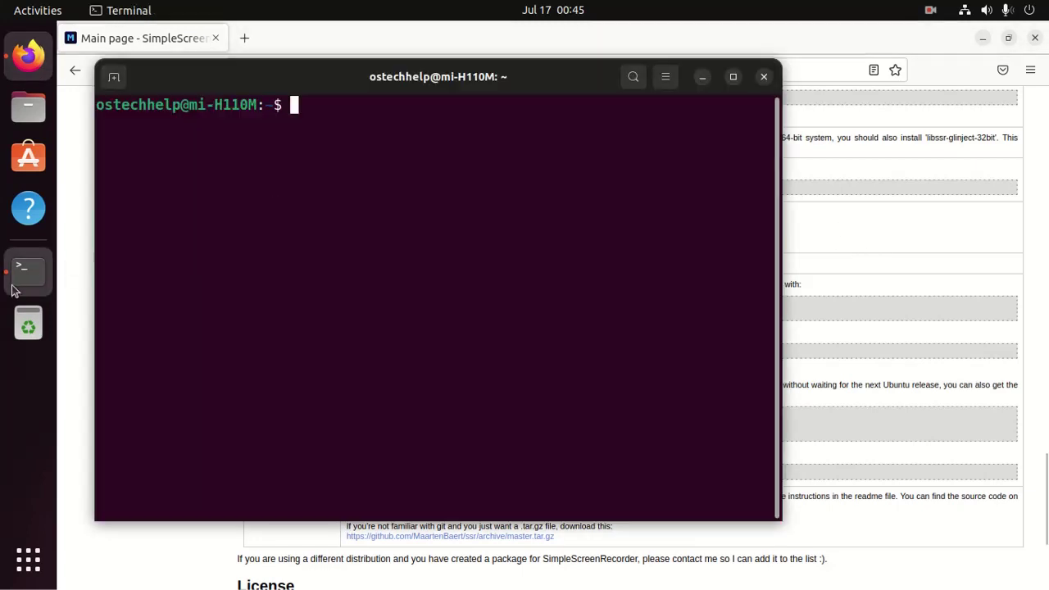
left_click(733, 76)
right_click(360, 124)
left_click(377, 163)
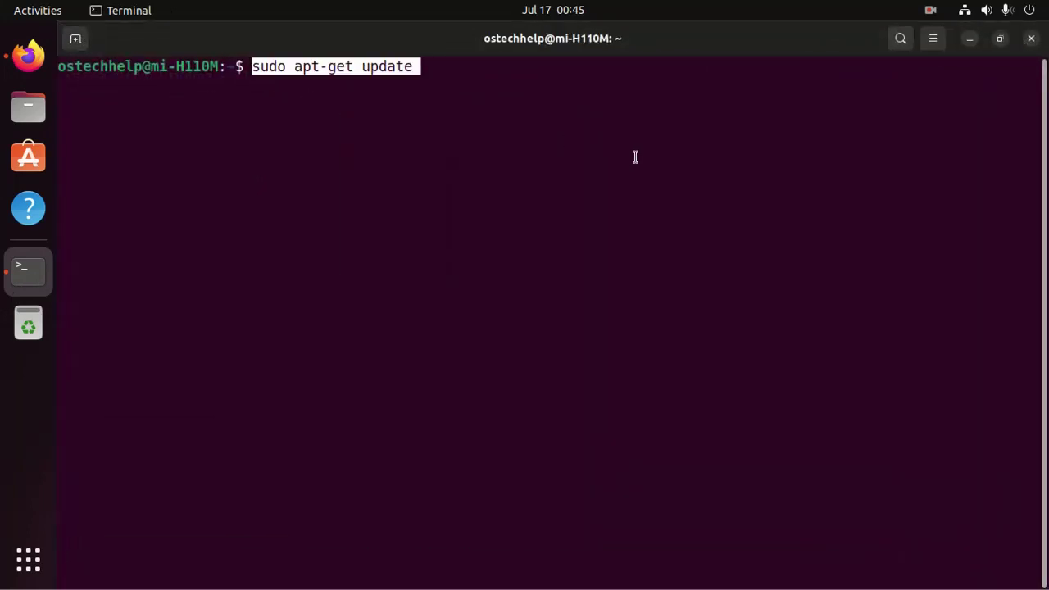
key("Return")
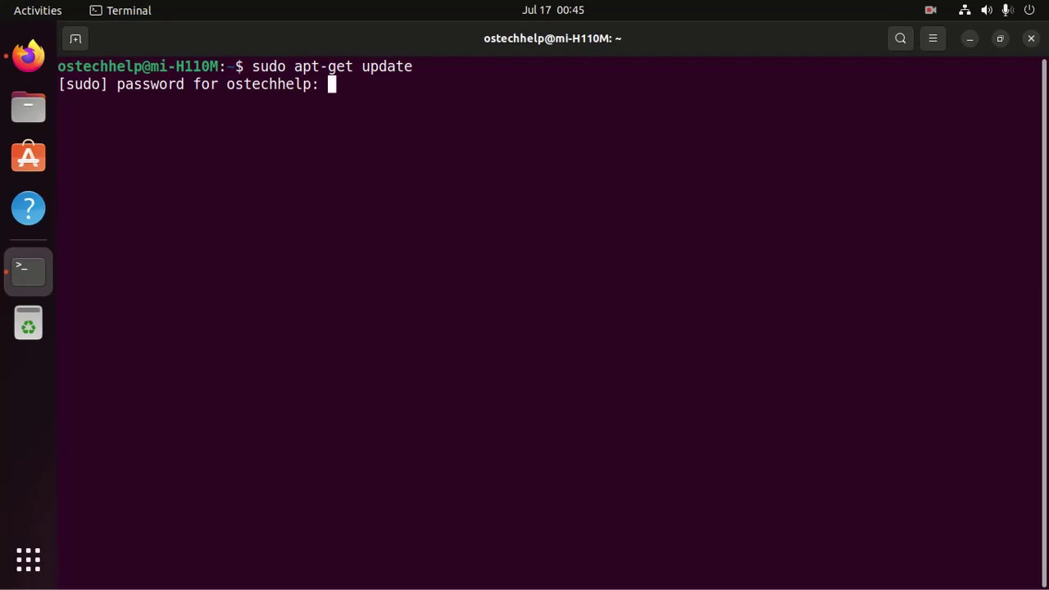
key("Return")
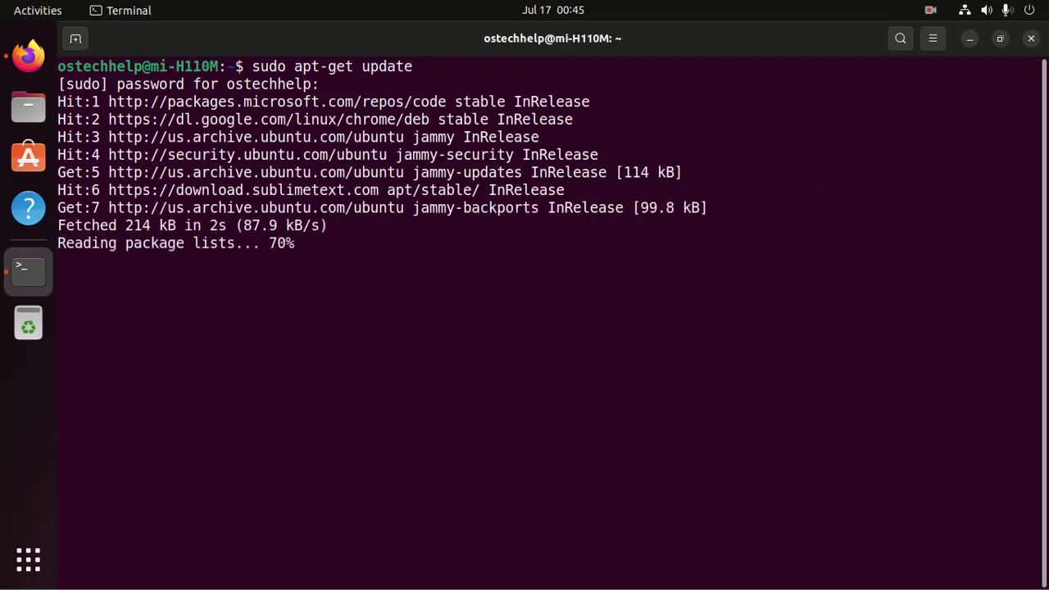
Copy 'sudo apt-get install simplescreenrecorder' into the terminal, run it and confirm with Y
left_click(29, 55)
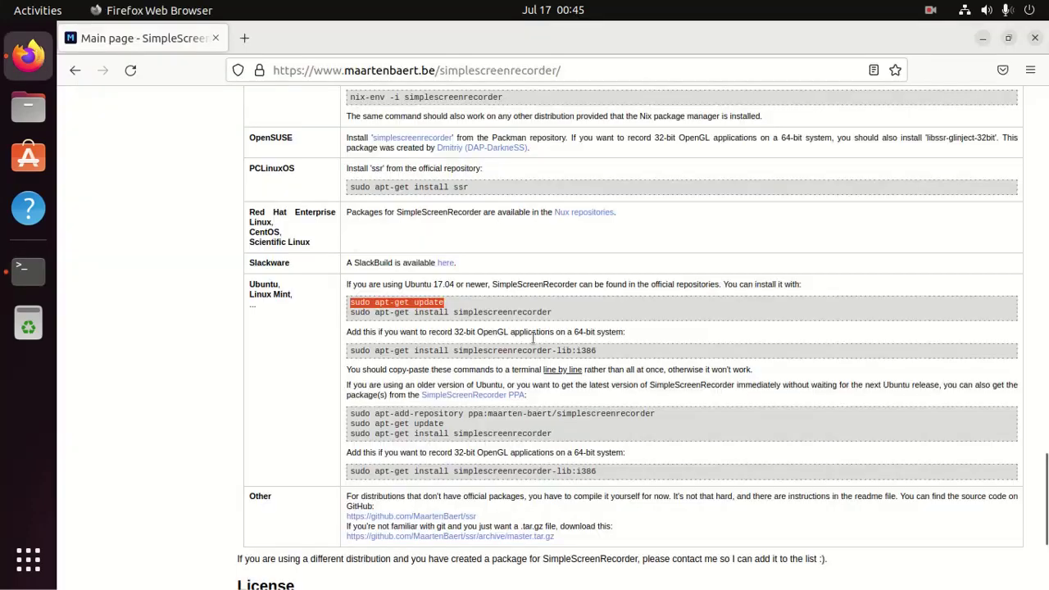
left_click_drag(566, 311, 350, 312)
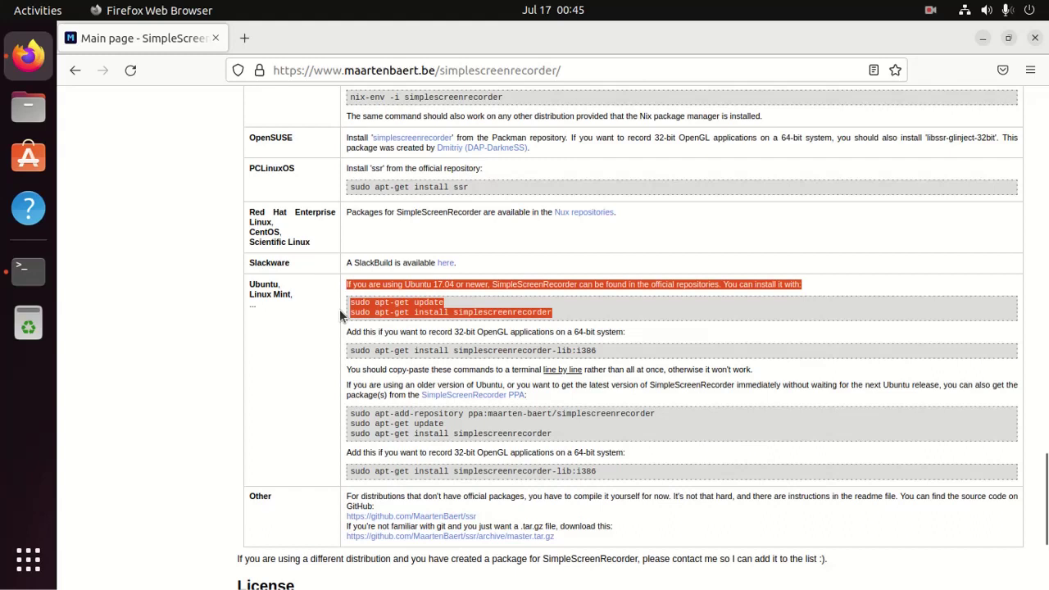
right_click(495, 312)
left_click(538, 324)
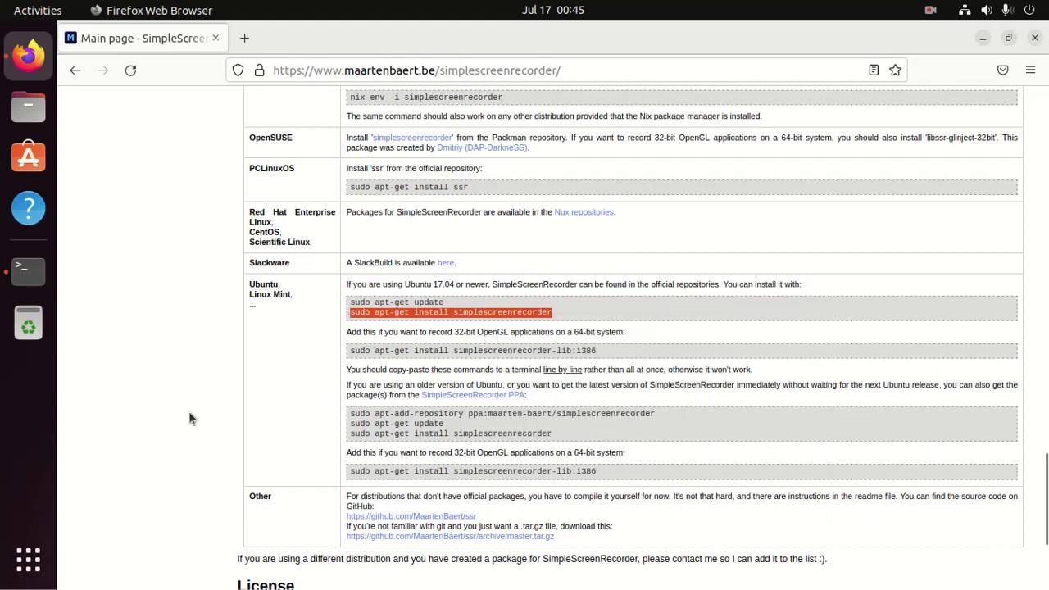
left_click(37, 284)
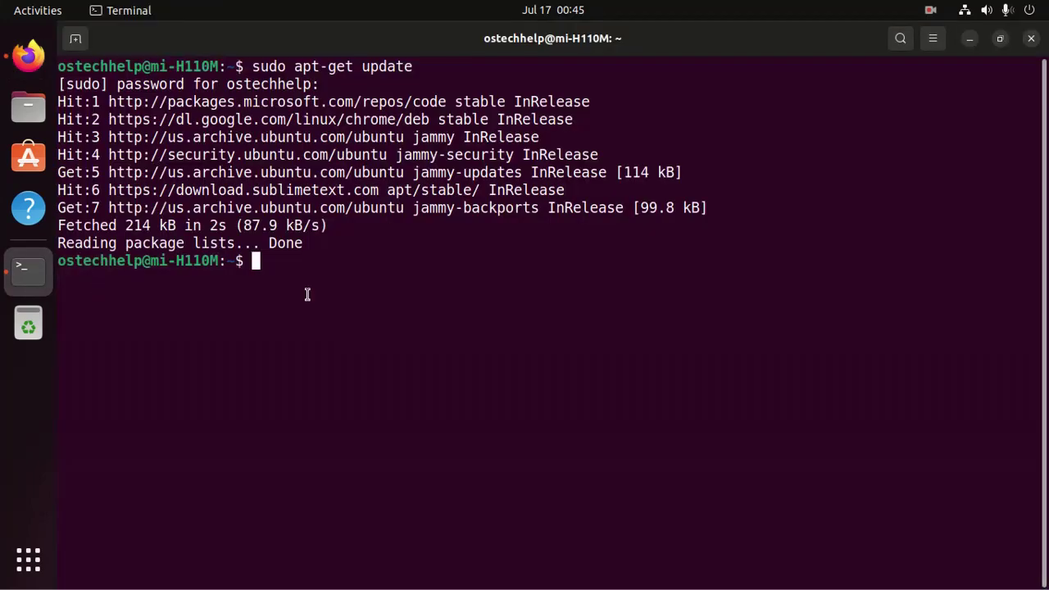
right_click(308, 283)
left_click(344, 333)
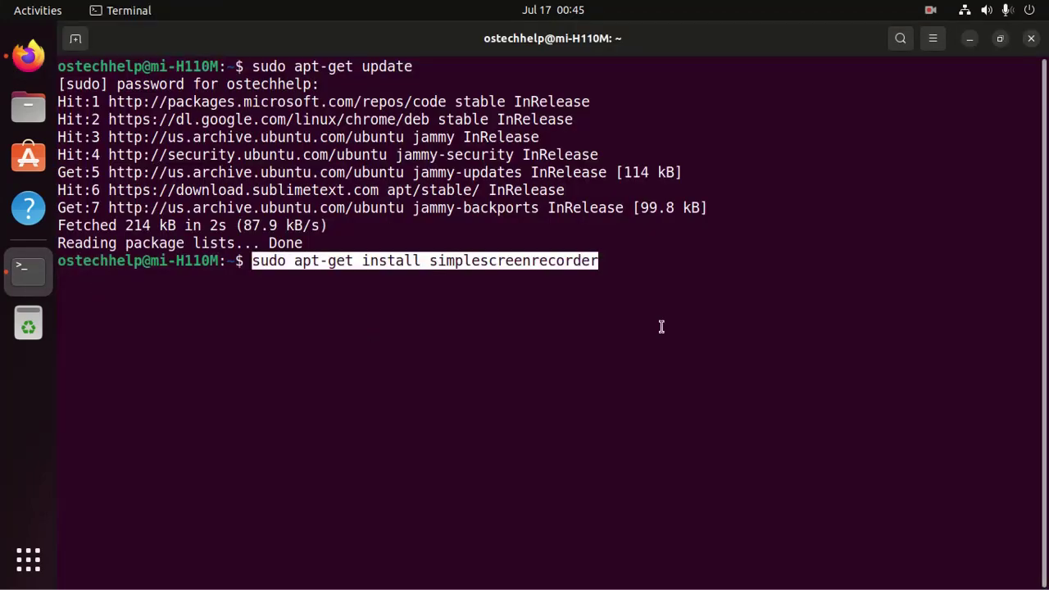
key("Return")
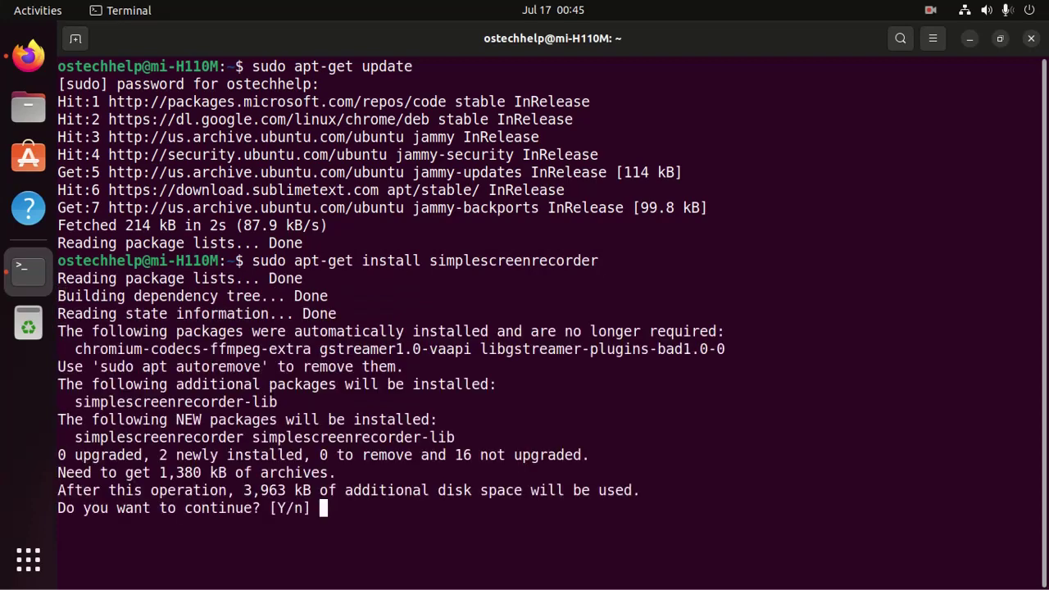
type("Y")
key("Return")
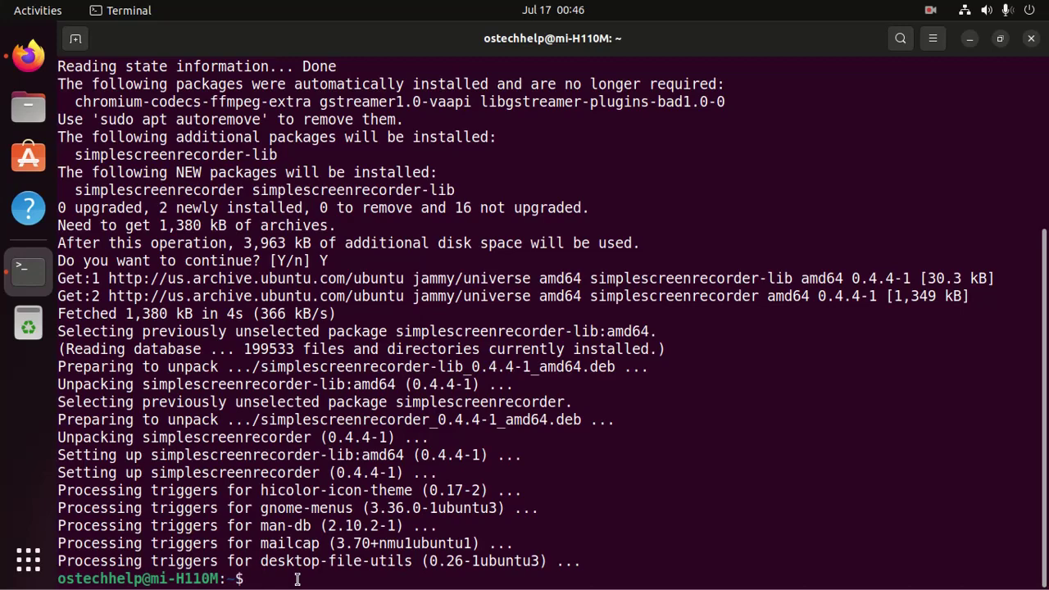
Launch SimpleScreenRecorder by searching 'sim' in Show Applications, then close the terminal
left_click(29, 561)
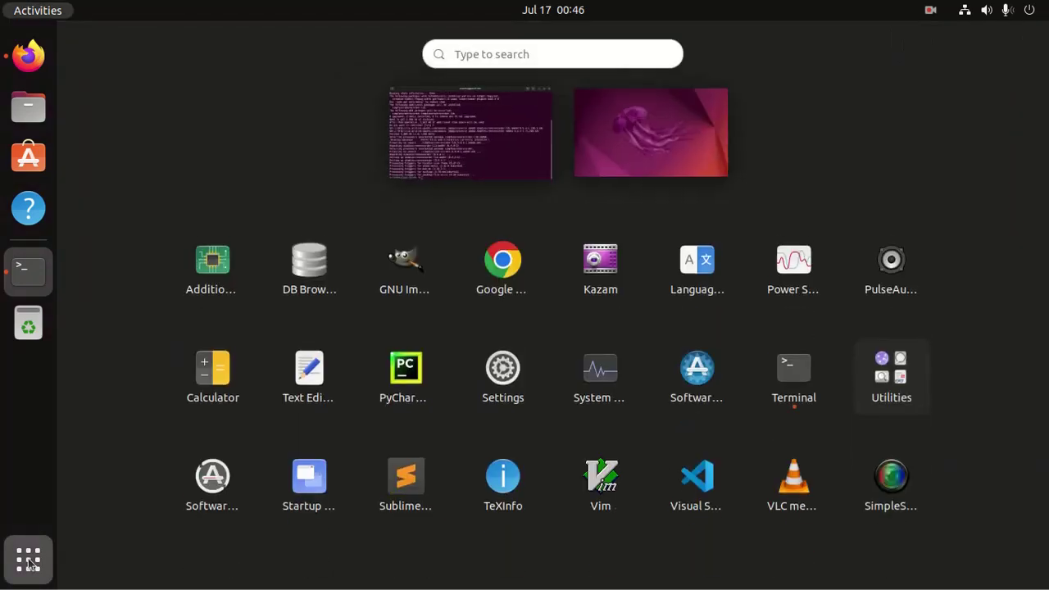
type("sim")
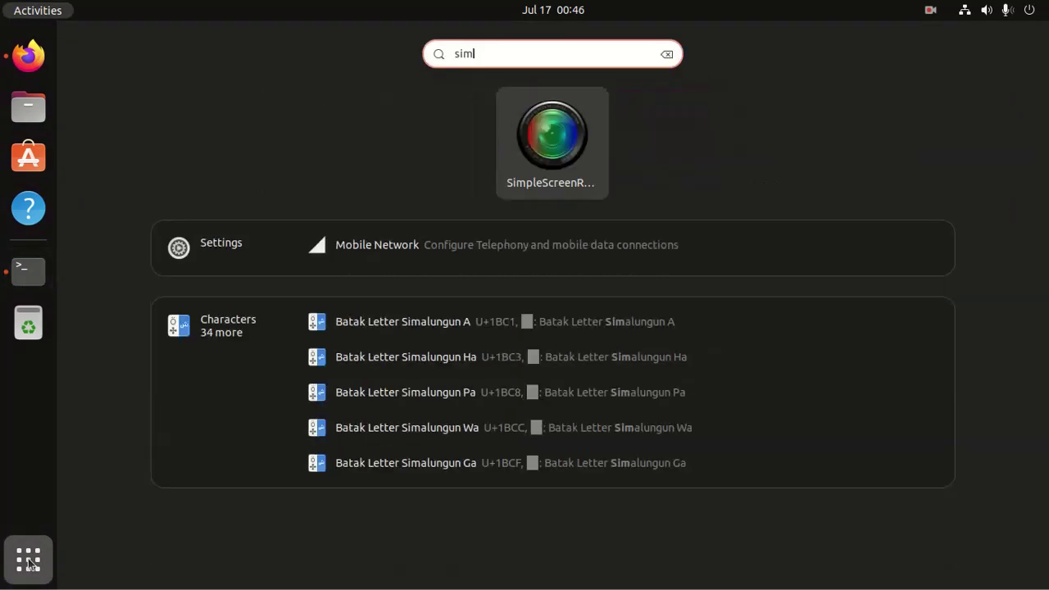
left_click(548, 135)
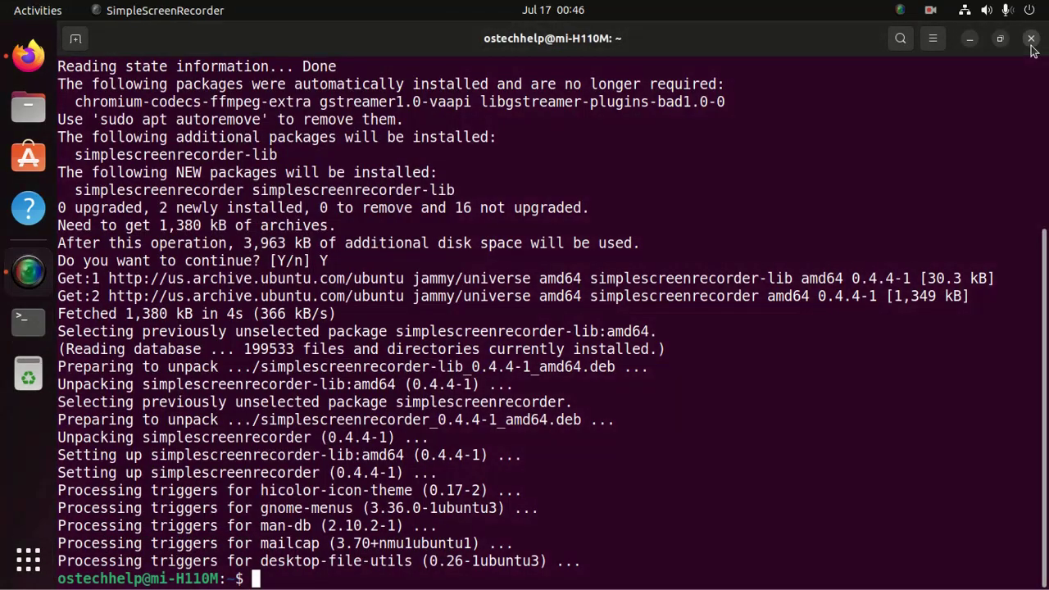
left_click(1031, 41)
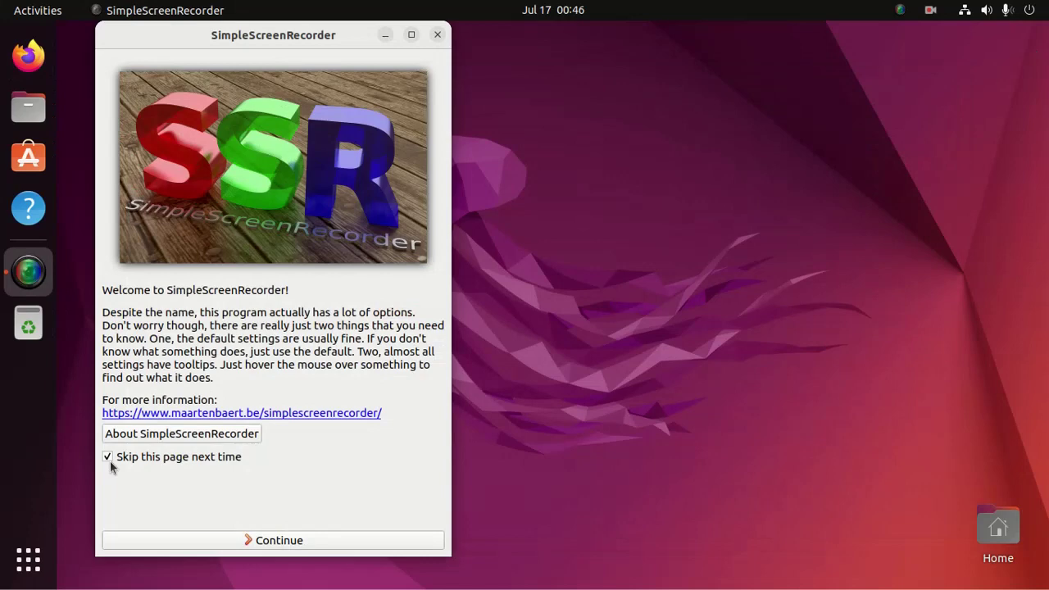
Continue past the welcome page and maximize the SimpleScreenRecorder window
left_click(311, 543)
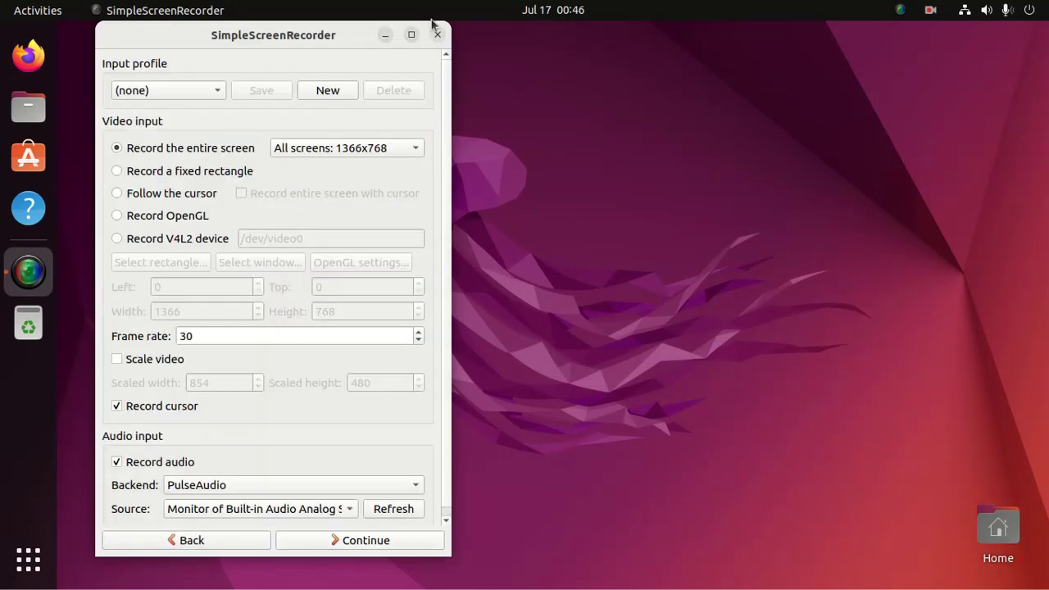
left_click(411, 35)
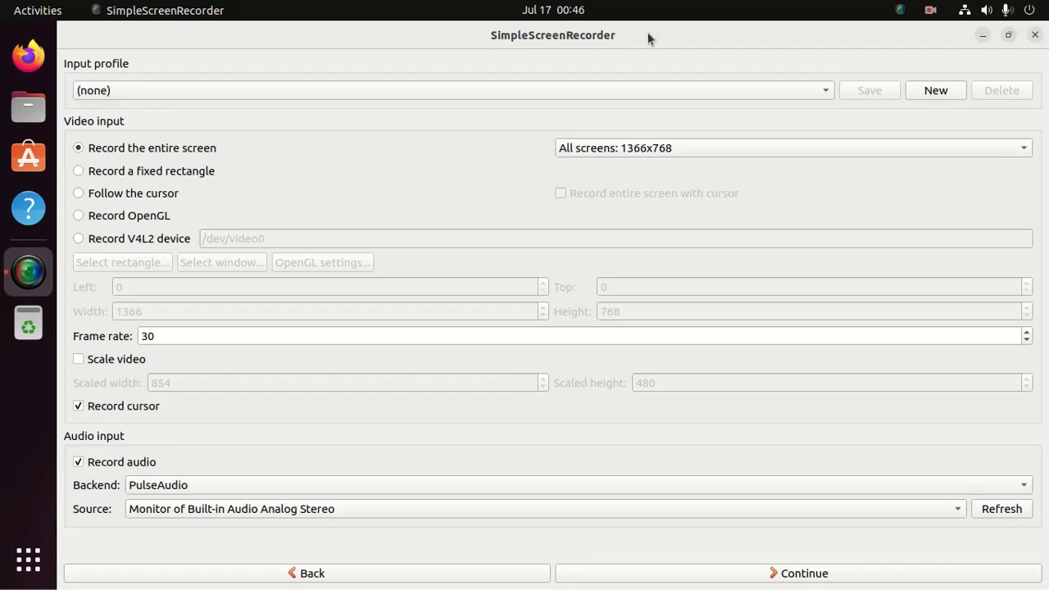
Add and confirm a new input profile named 'Youtube'
left_click(936, 91)
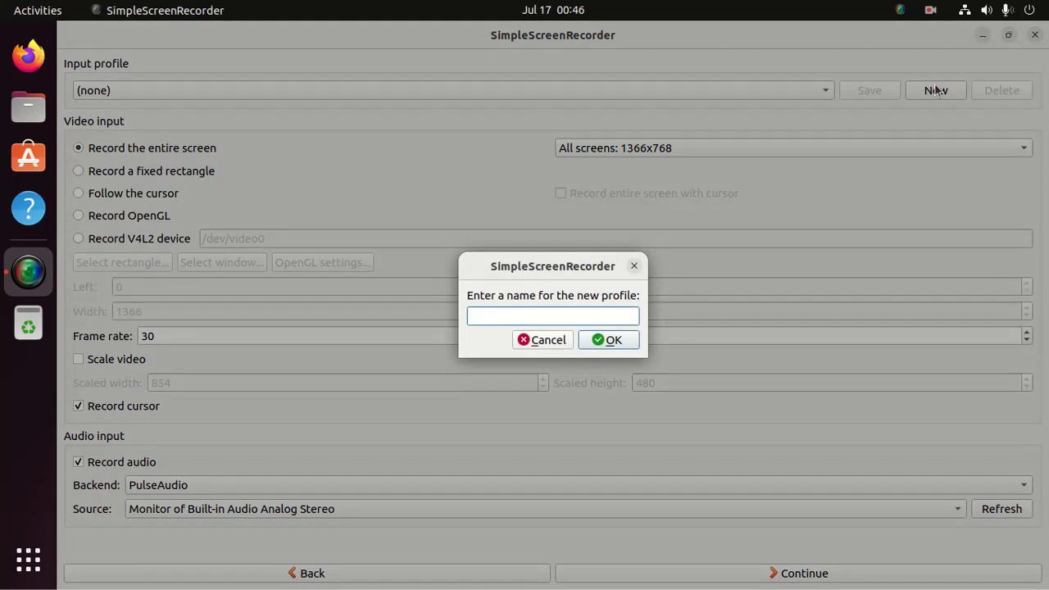
type("Y")
type("outube")
left_click(617, 344)
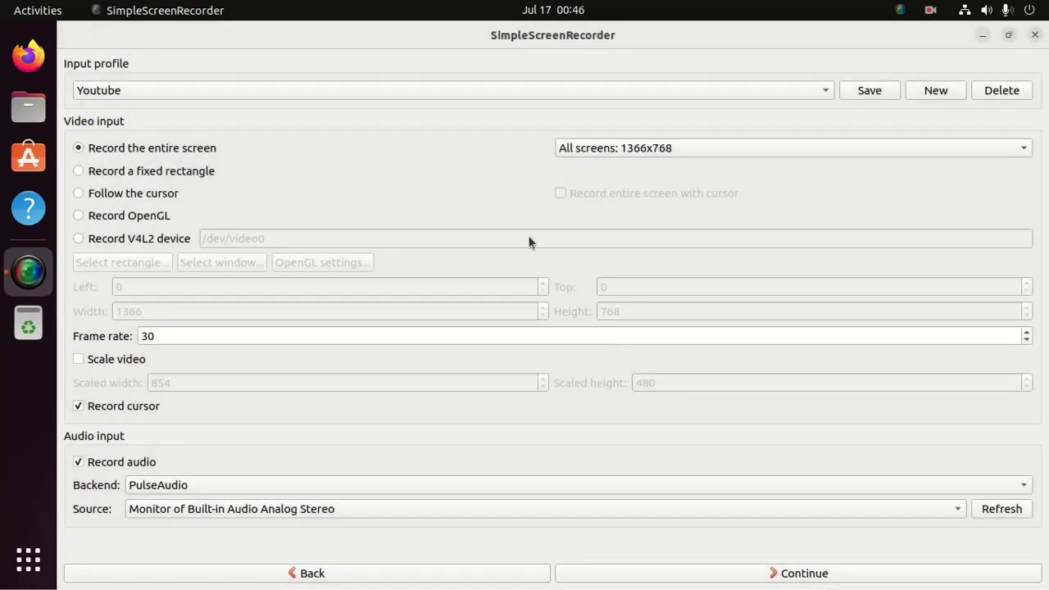
Restore and reposition the window, trial a 402×482 rectangle, then keep entire-screen capture at 30 fps
double_click(663, 35)
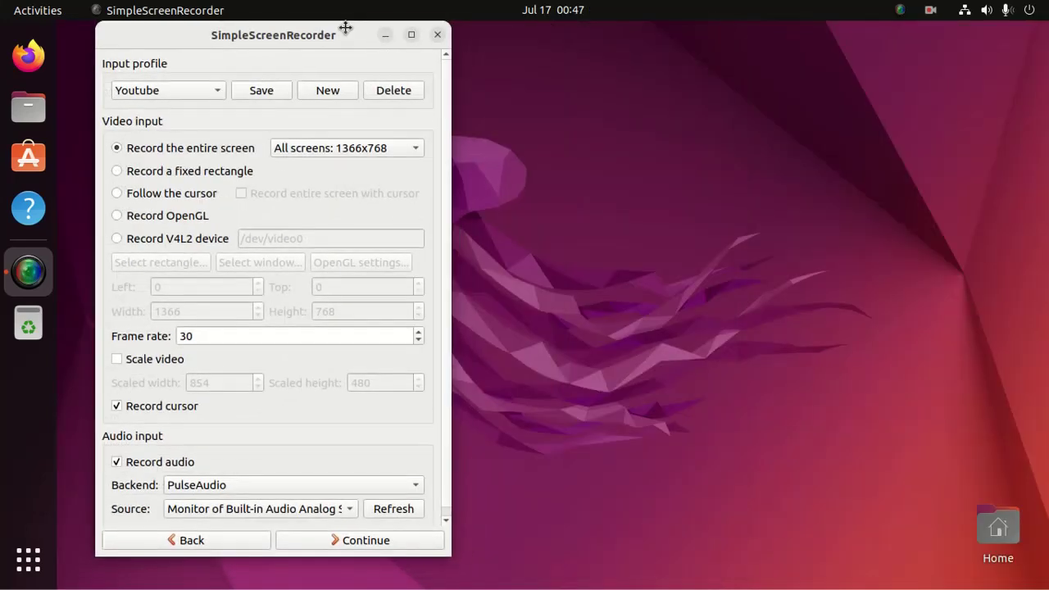
left_click_drag(344, 29, 369, 30)
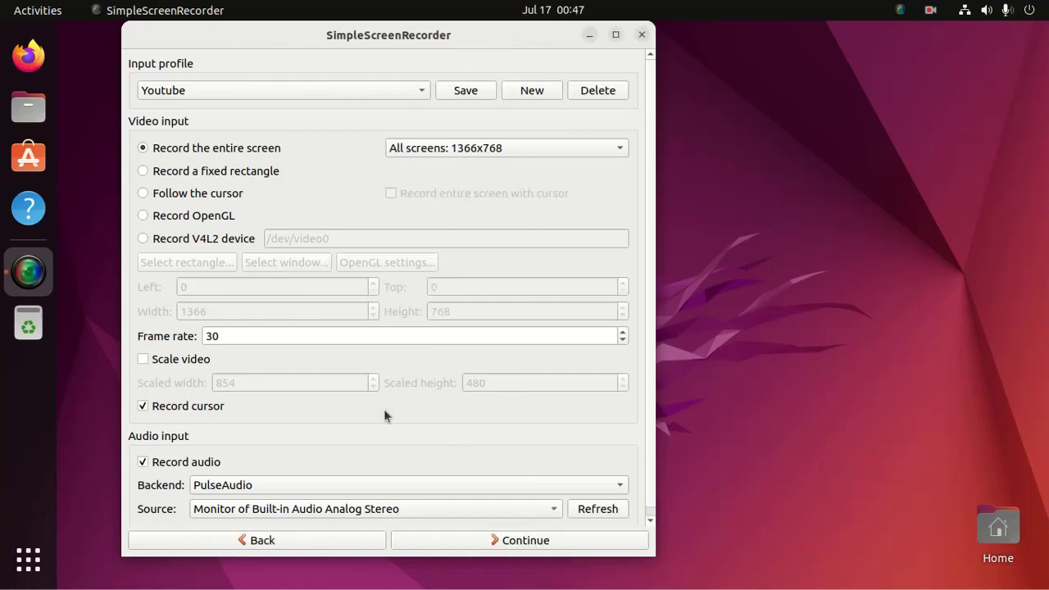
left_click(155, 170)
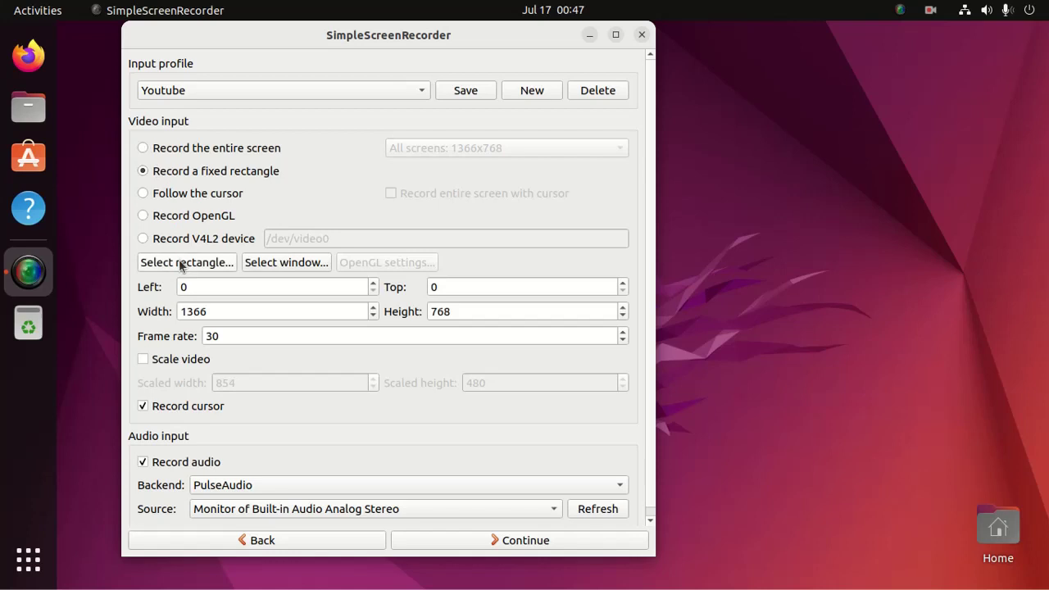
left_click(187, 262)
left_click_drag(703, 52, 1011, 421)
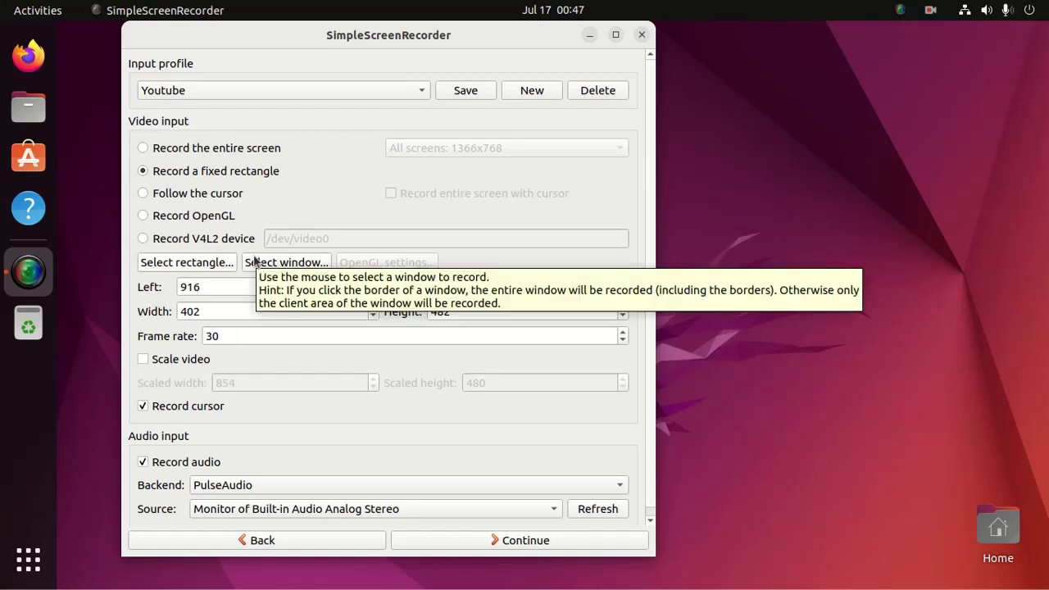
left_click(250, 261)
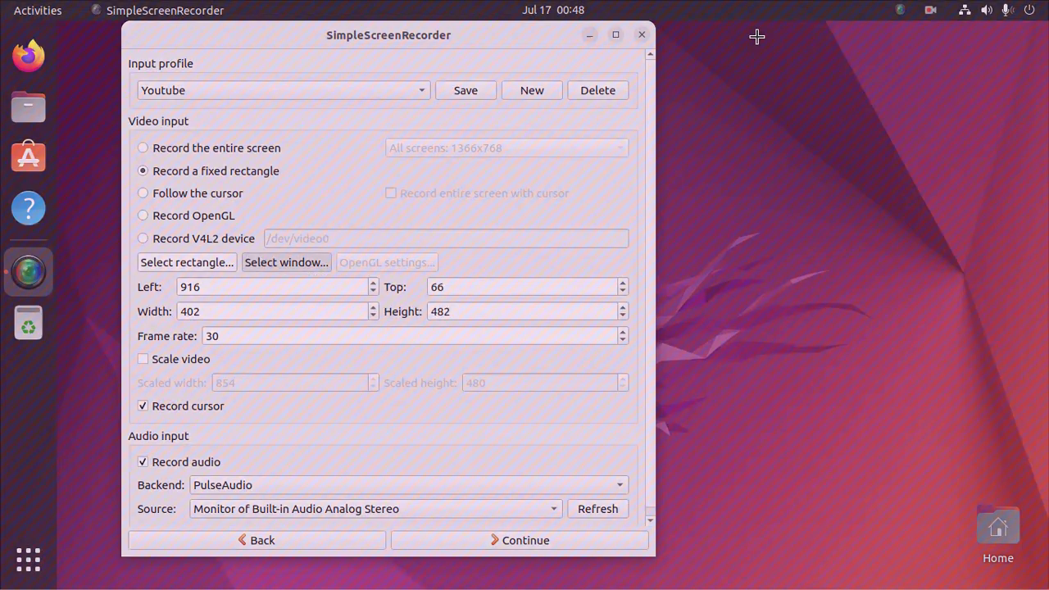
left_click(796, 130)
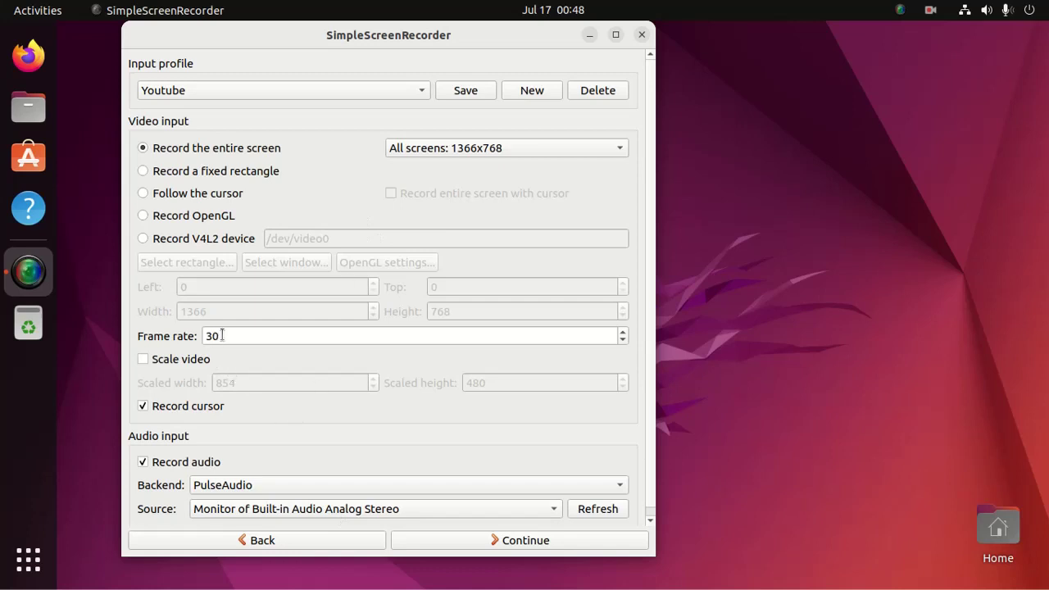
left_click_drag(222, 336, 202, 337)
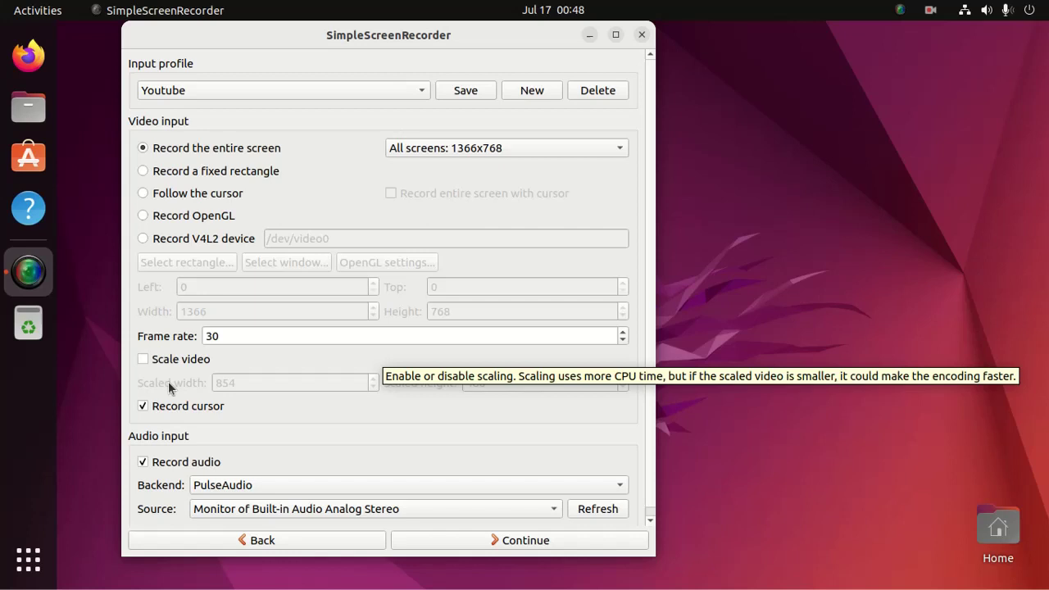
Leave video scaling off, keep cursor recording on, and take audio from LogitechHD
left_click(145, 361)
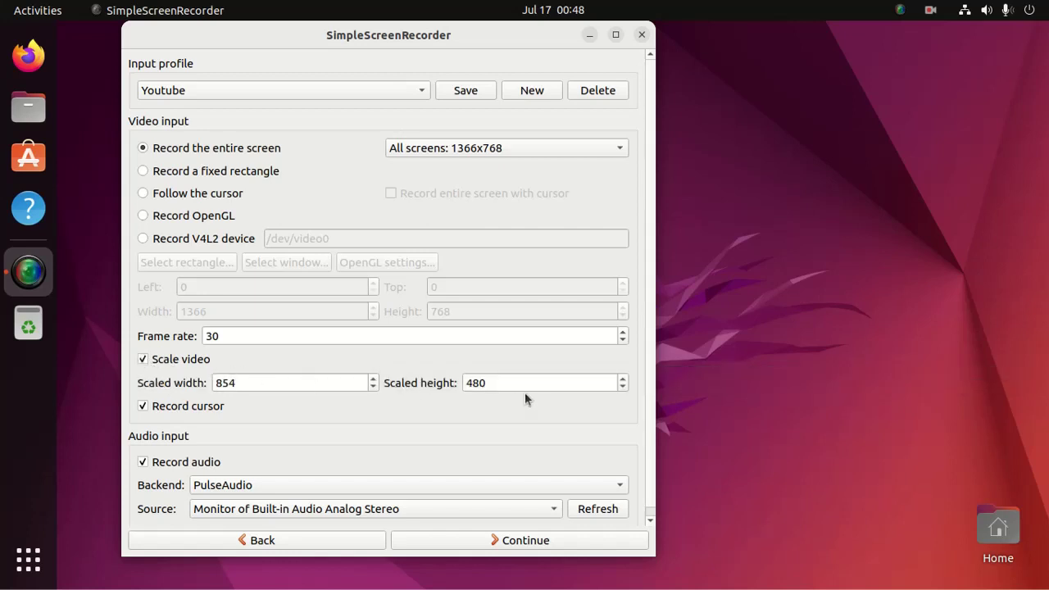
left_click(144, 359)
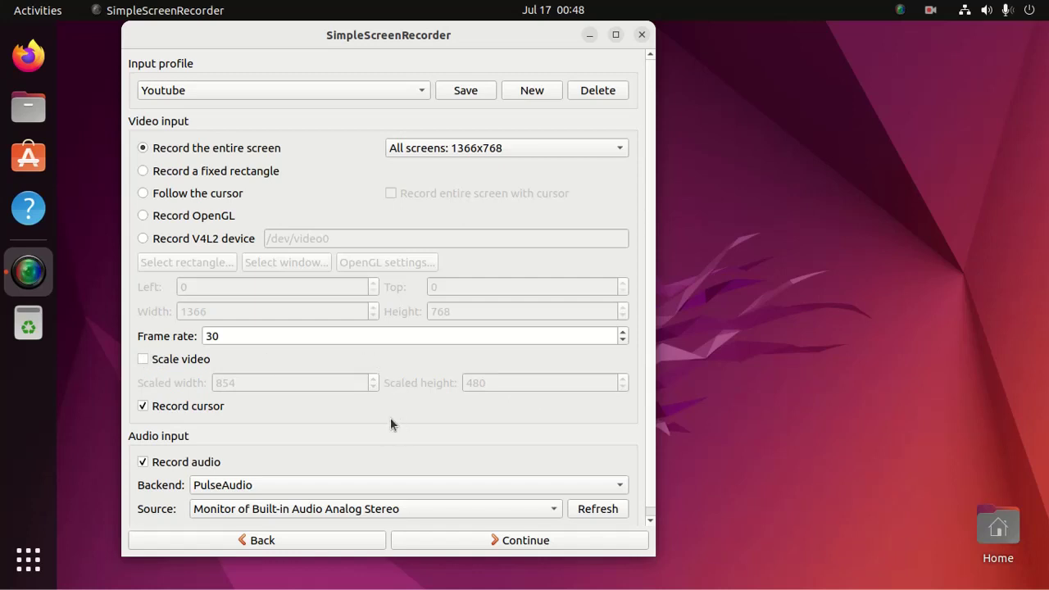
left_click(143, 410)
left_click(220, 512)
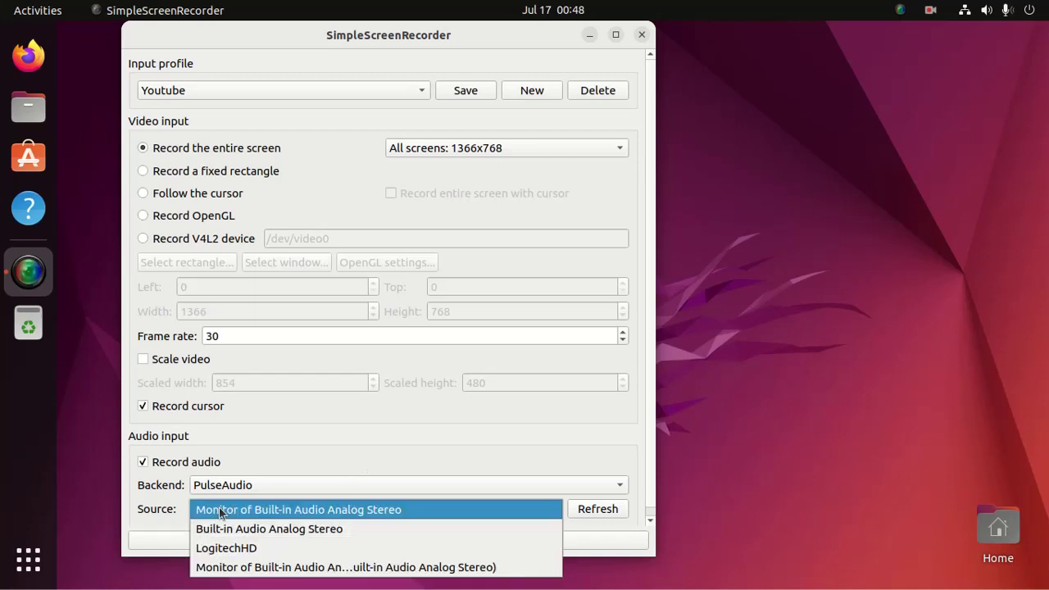
left_click(216, 550)
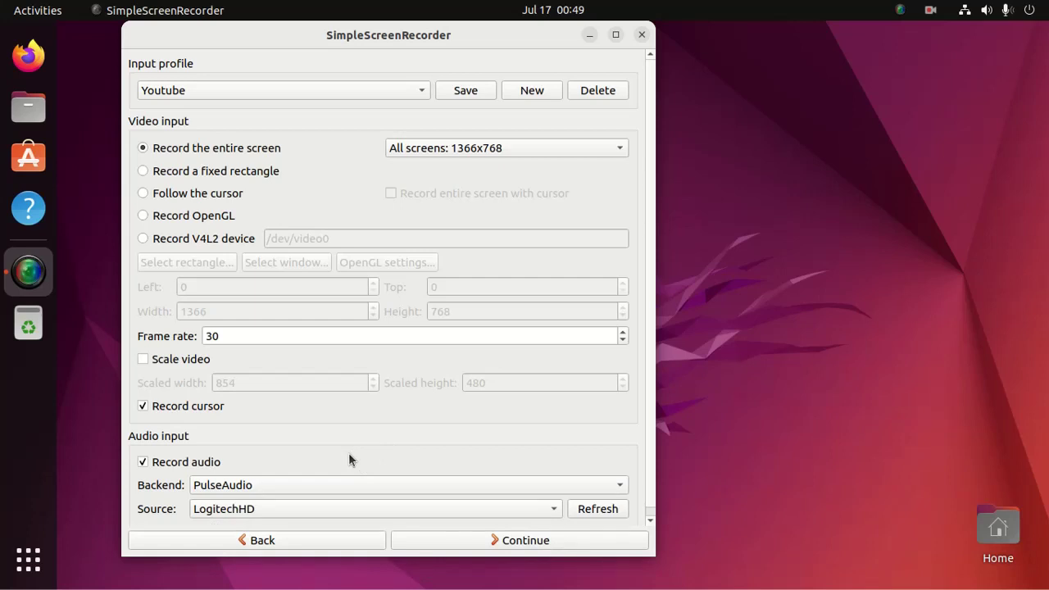
left_click(523, 547)
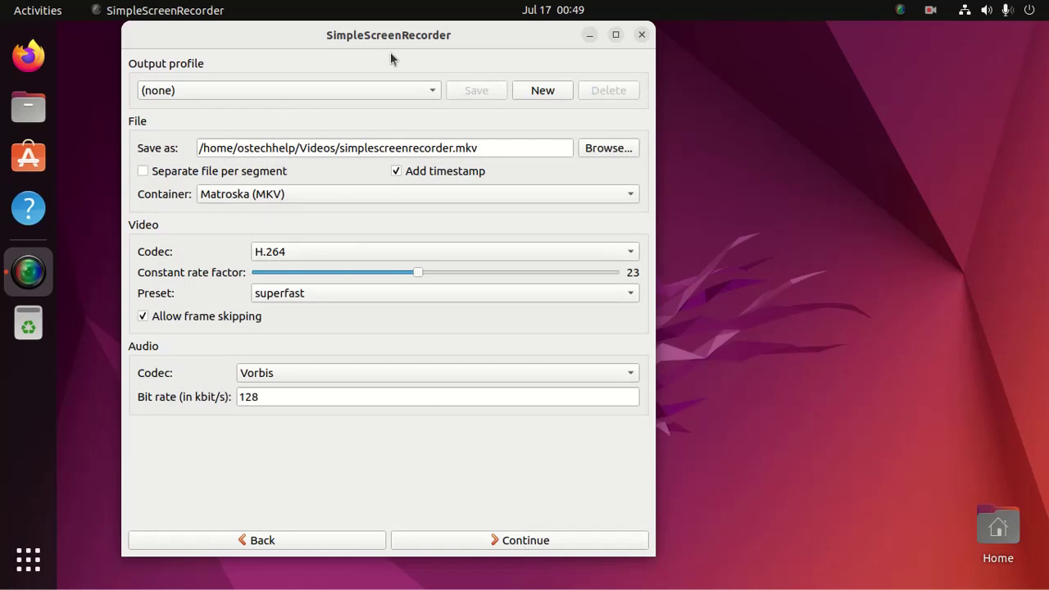
Select the YouTube output profile, abandoning an attempt to create a new output profile
left_click(434, 90)
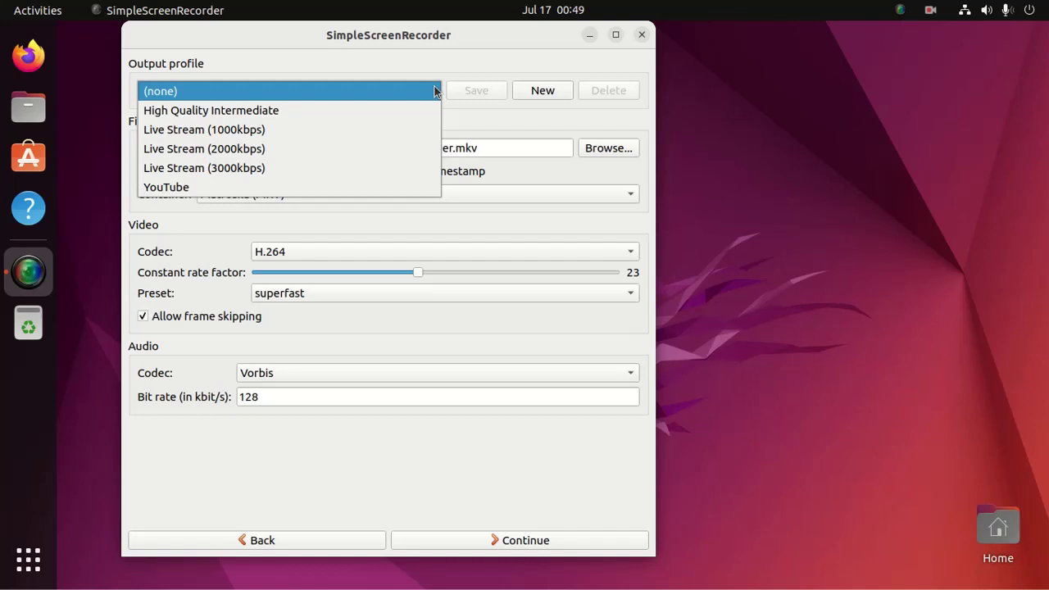
left_click(255, 182)
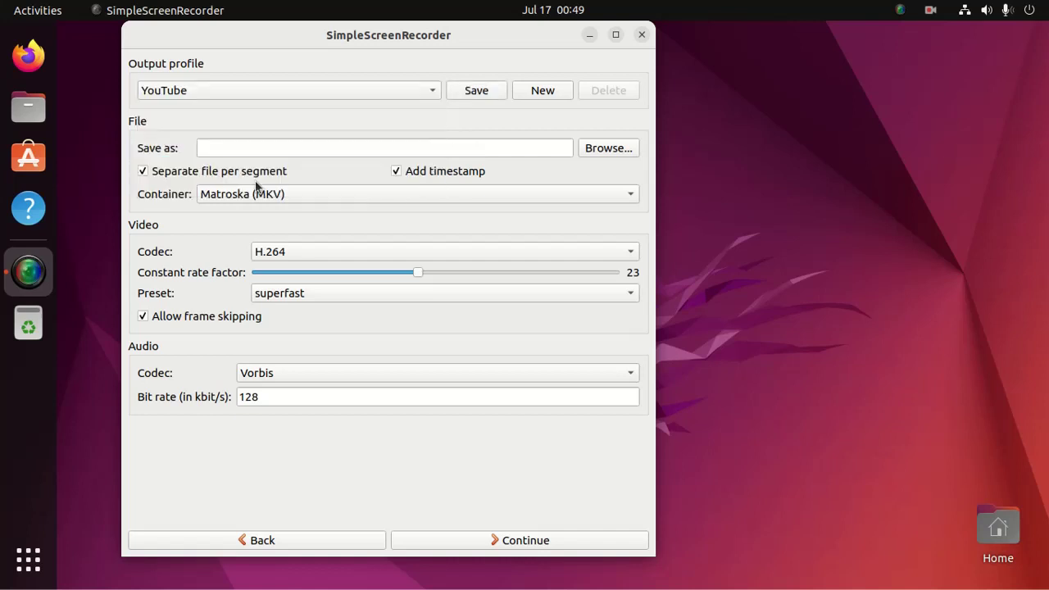
left_click(531, 92)
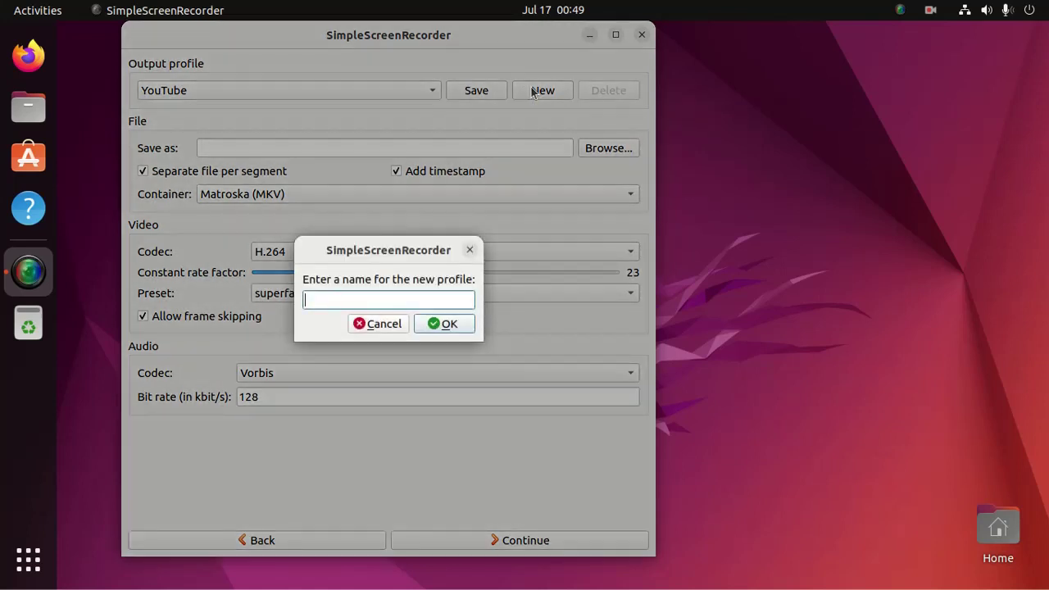
left_click(382, 324)
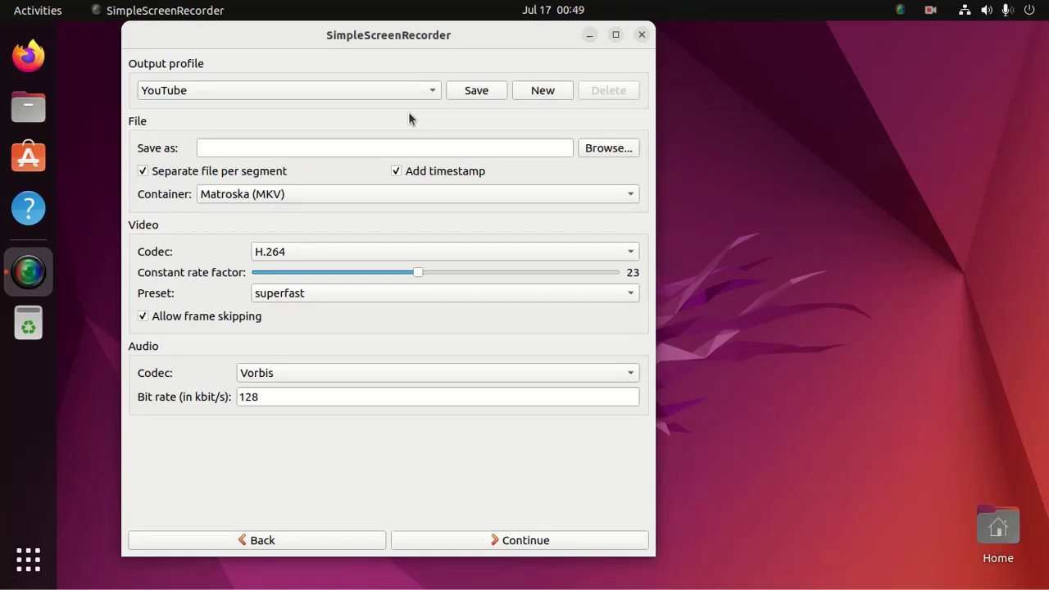
Set the output file to MyFirstRecord.mkv in the Videos folder
left_click(303, 146)
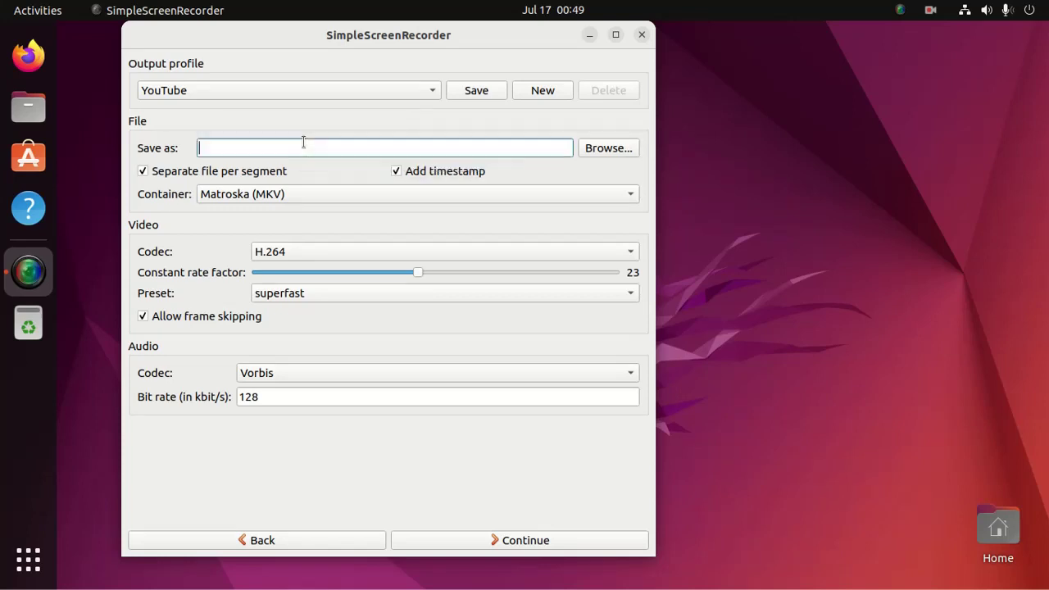
left_click(602, 148)
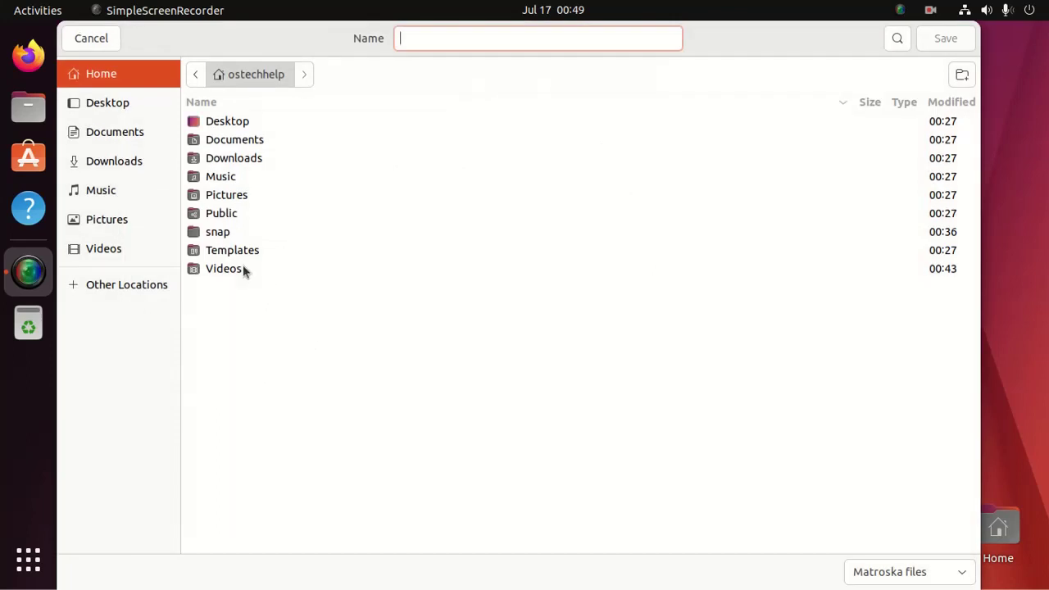
double_click(243, 267)
left_click(431, 37)
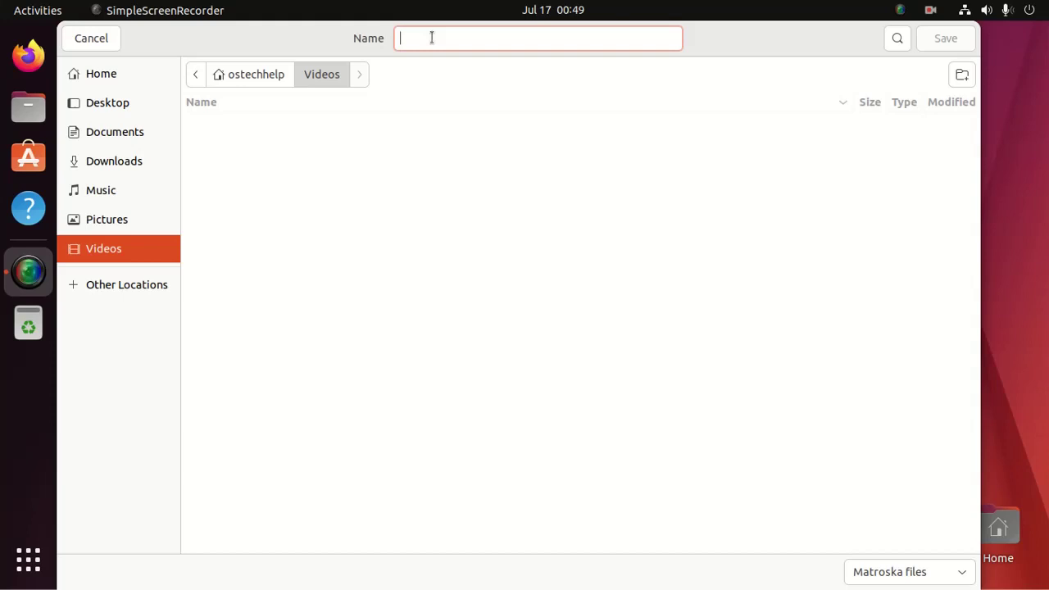
type("MyFirst")
type("Record")
left_click(949, 45)
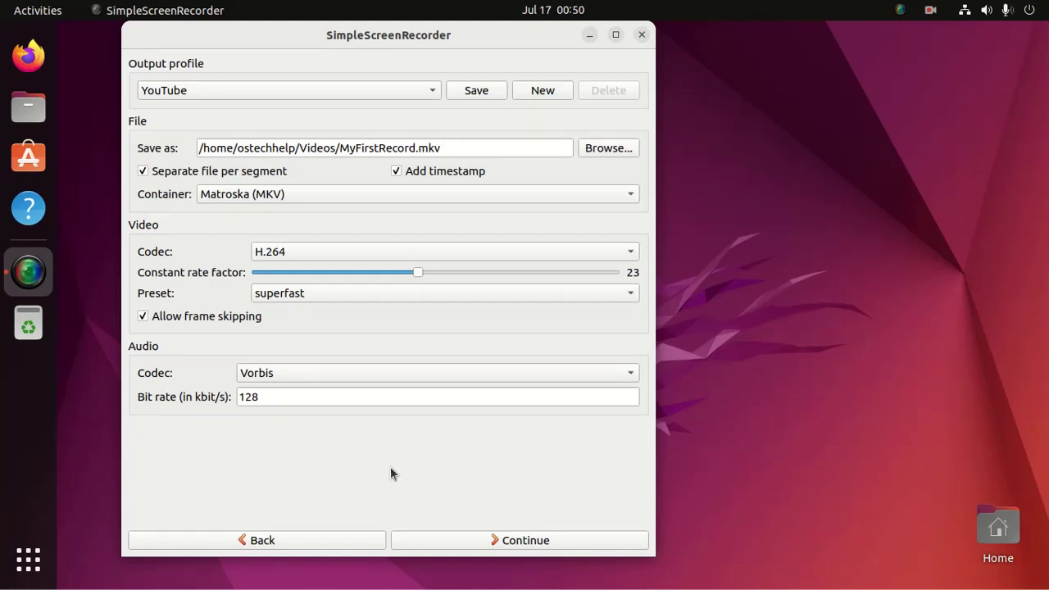
Keep H.264 as the video codec with the superfast encoding preset
left_click(378, 252)
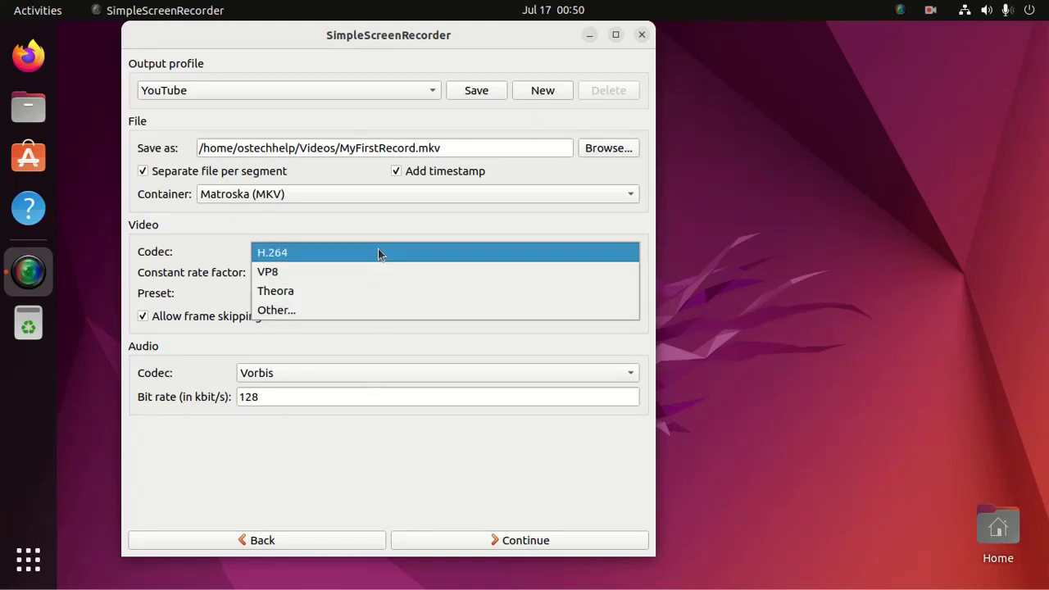
left_click(378, 253)
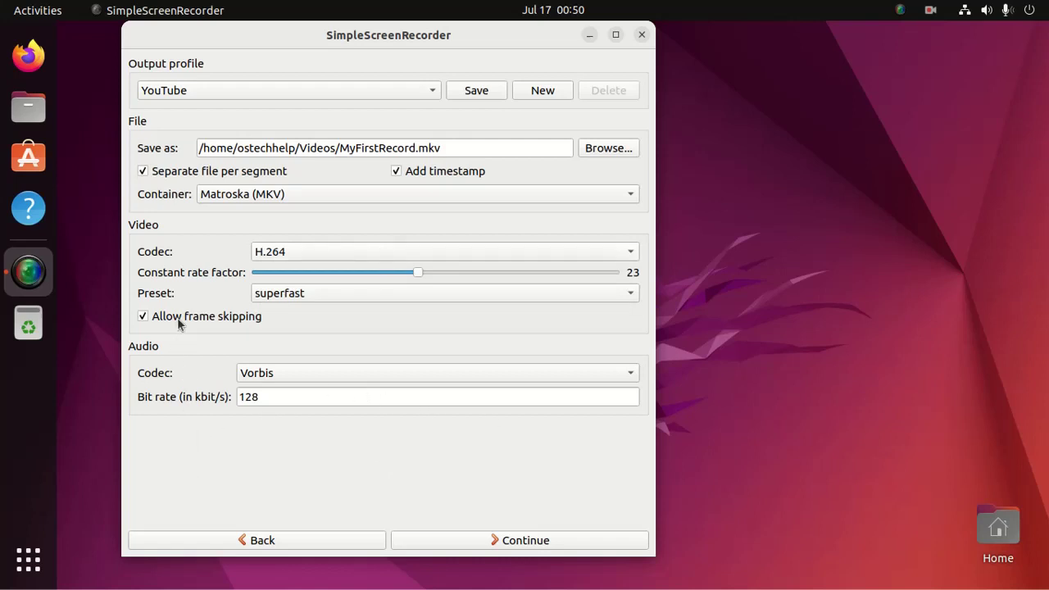
left_click(287, 293)
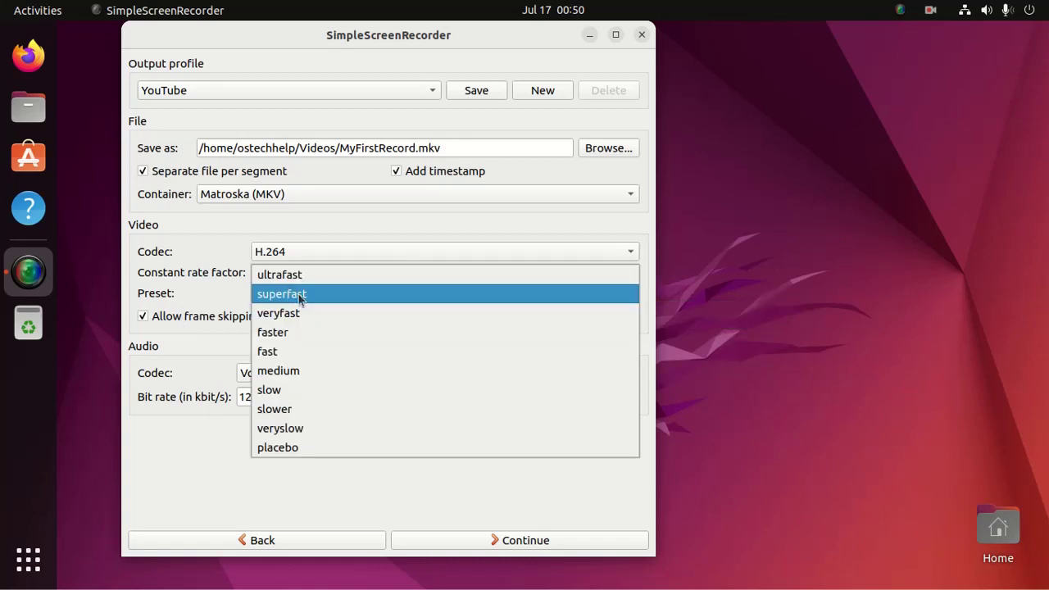
left_click(299, 294)
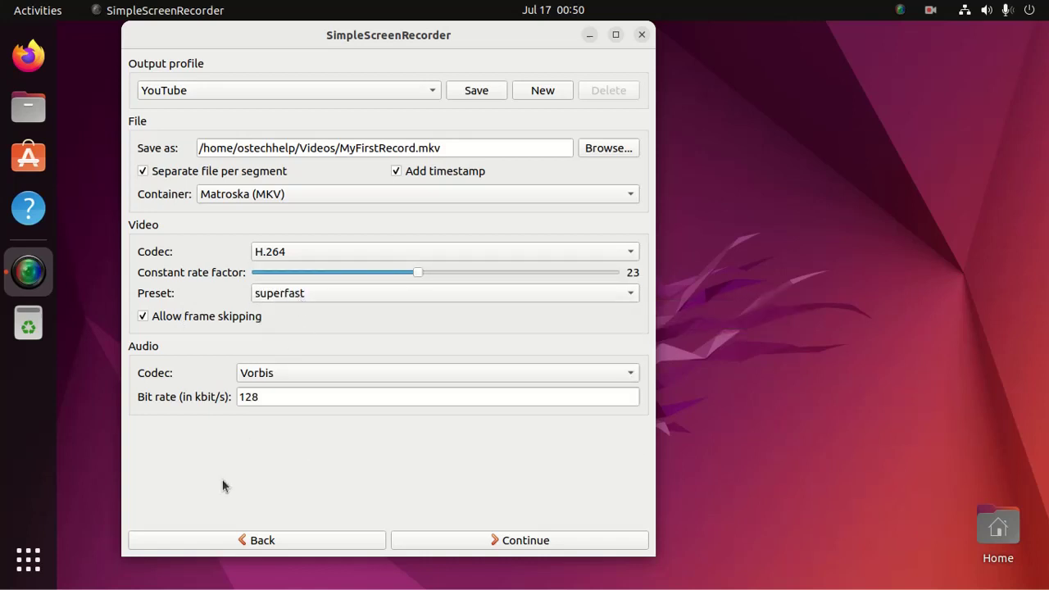
Test the live screen preview on the recording page, then hide the recorder and open its tray menu
left_click(540, 543)
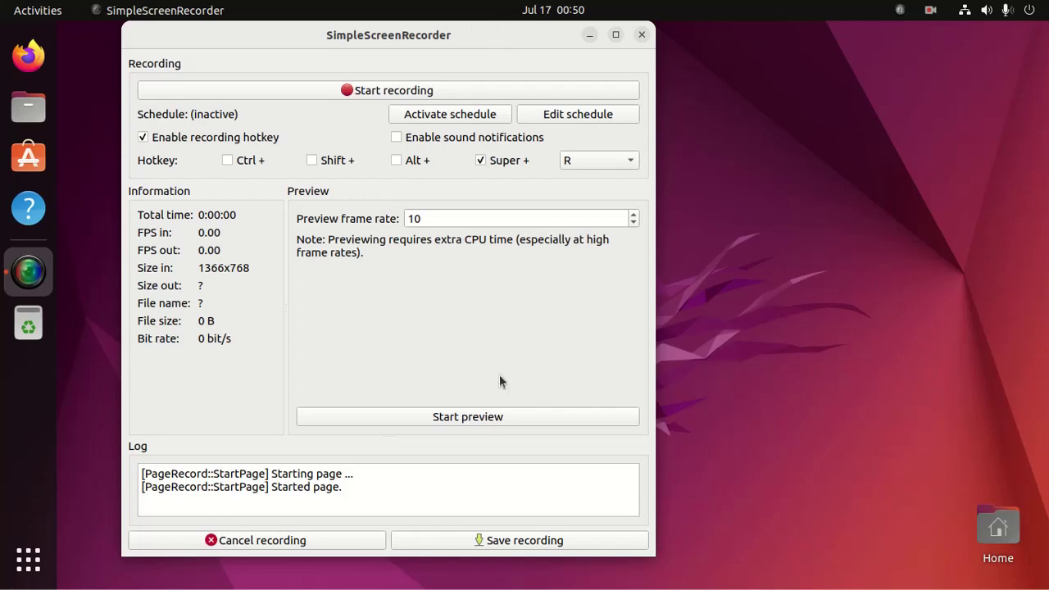
left_click(454, 418)
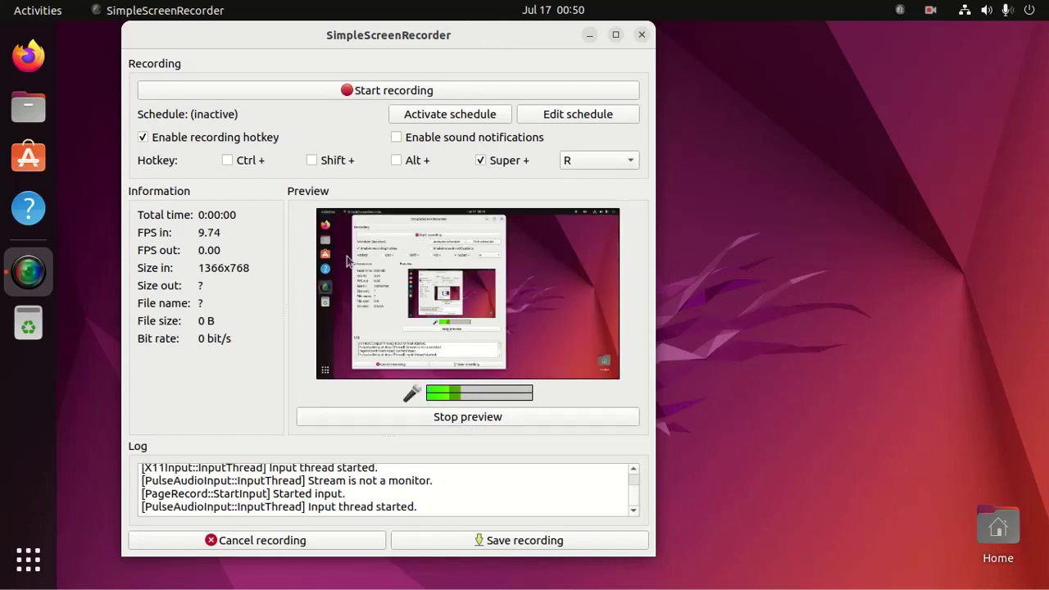
left_click(466, 418)
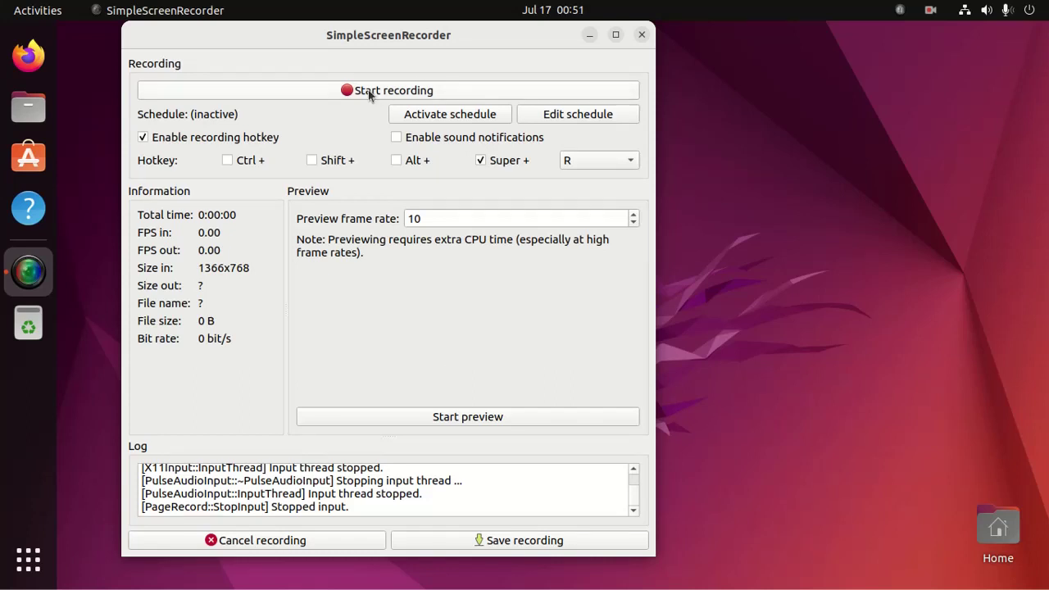
left_click(589, 34)
left_click(898, 10)
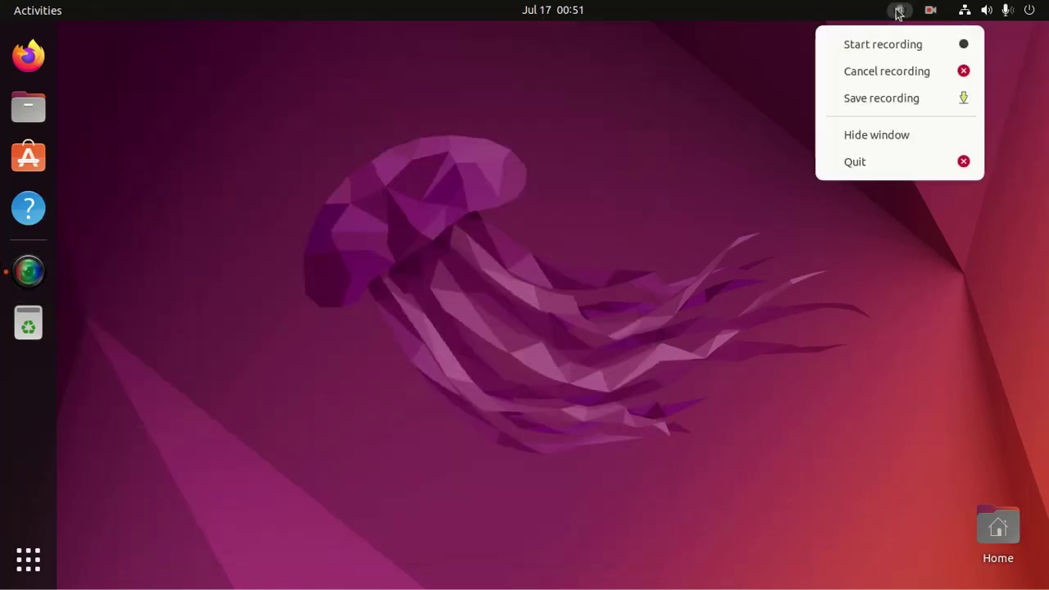
Record the desktop for about 20 seconds from the tray menu, then save the recording
left_click(876, 46)
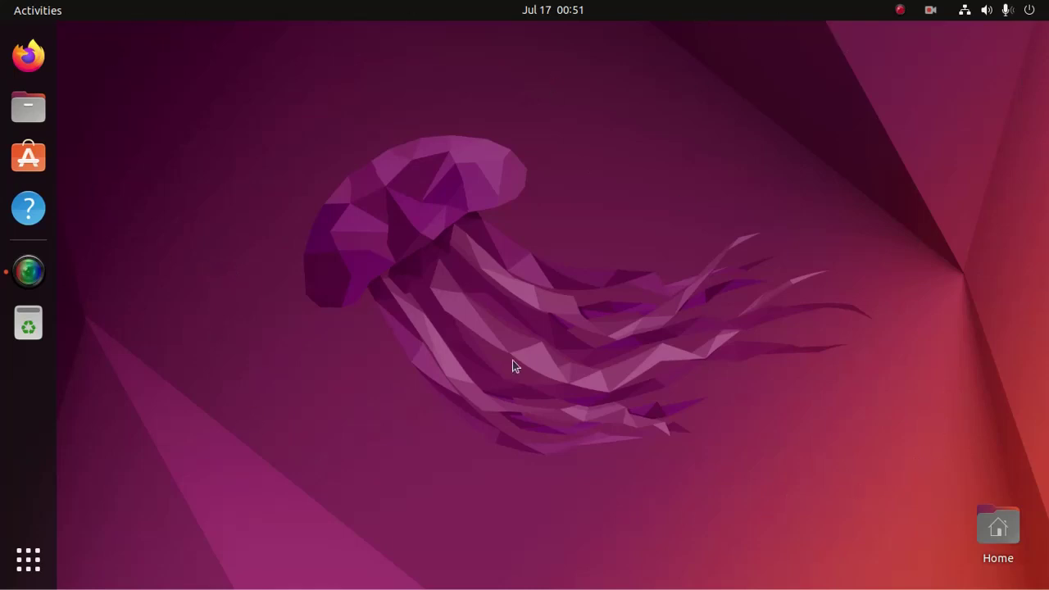
left_click(899, 10)
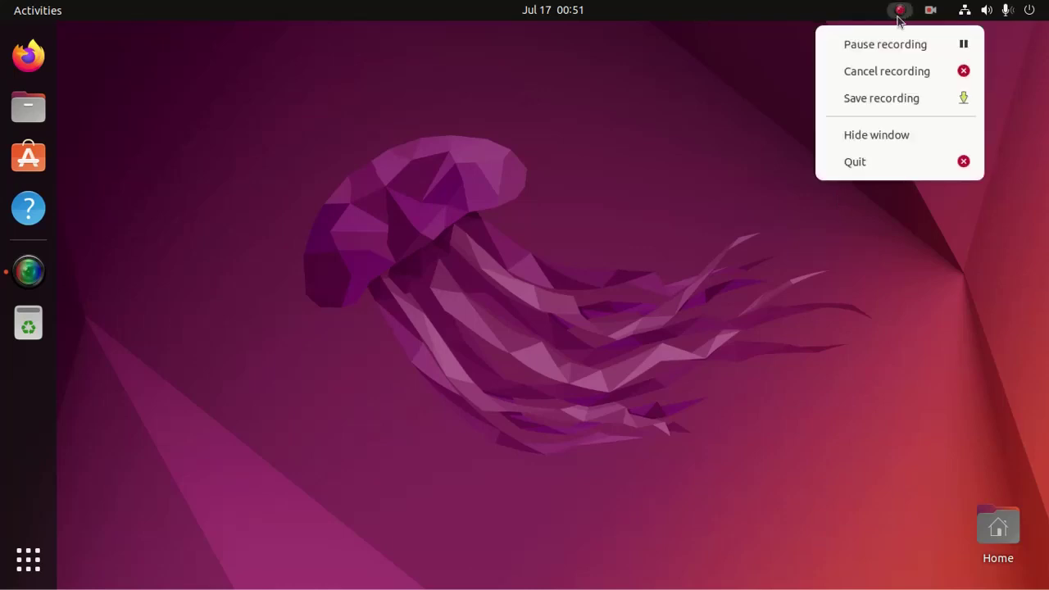
left_click(895, 99)
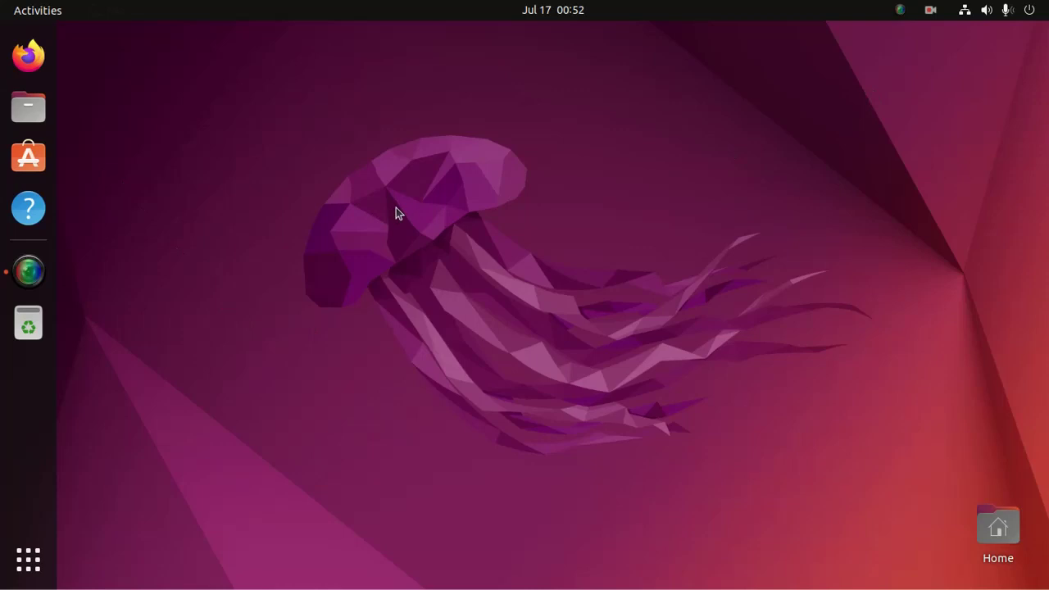
Open MyFirstRecord-2022-07-17_00.51.36.mkv from the Videos folder in VLC
left_click(28, 106)
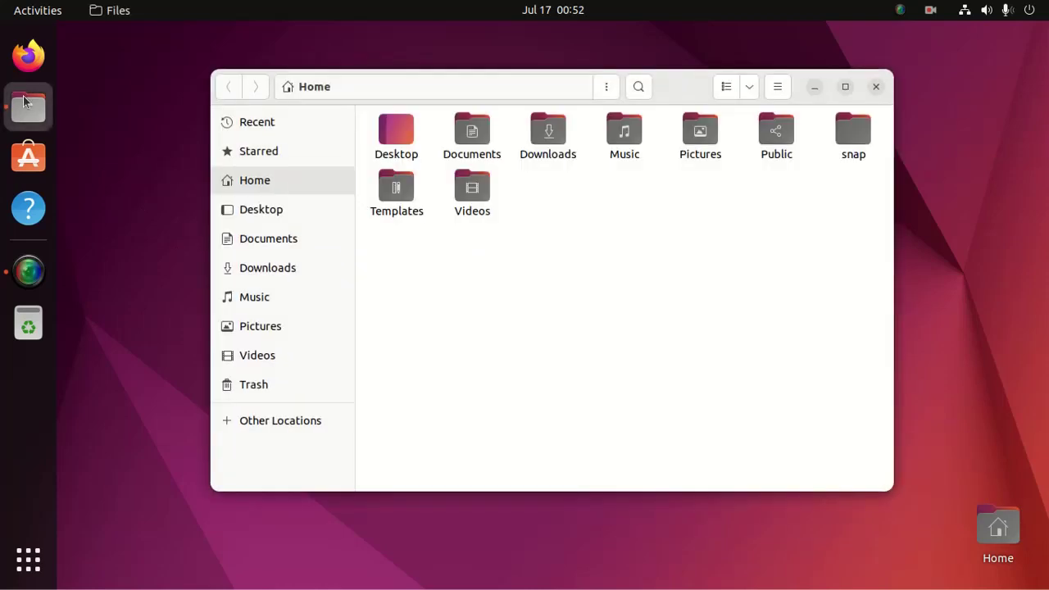
double_click(472, 193)
left_click(578, 155)
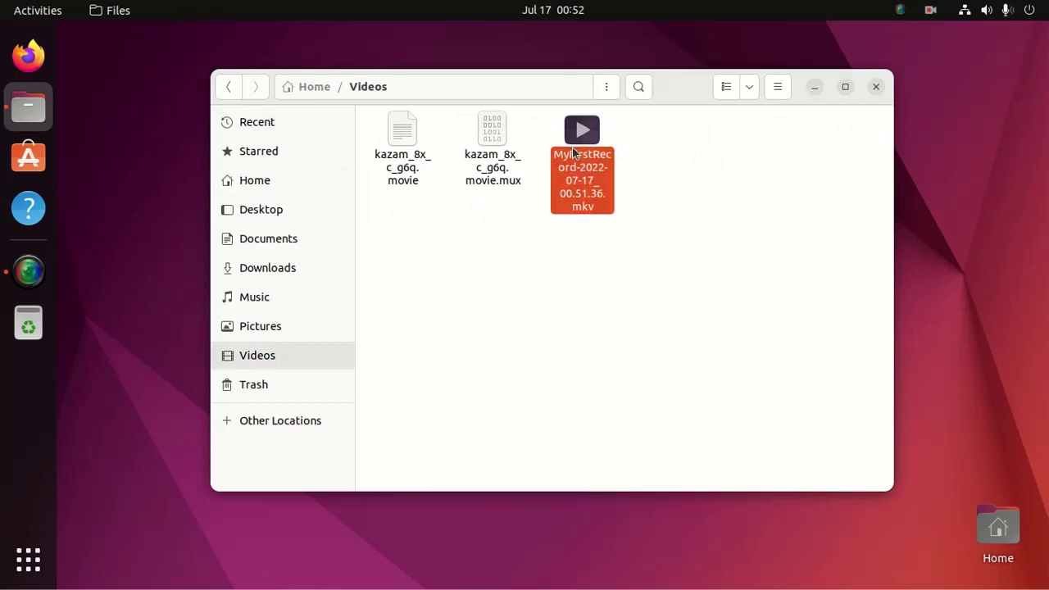
right_click(573, 152)
left_click(636, 160)
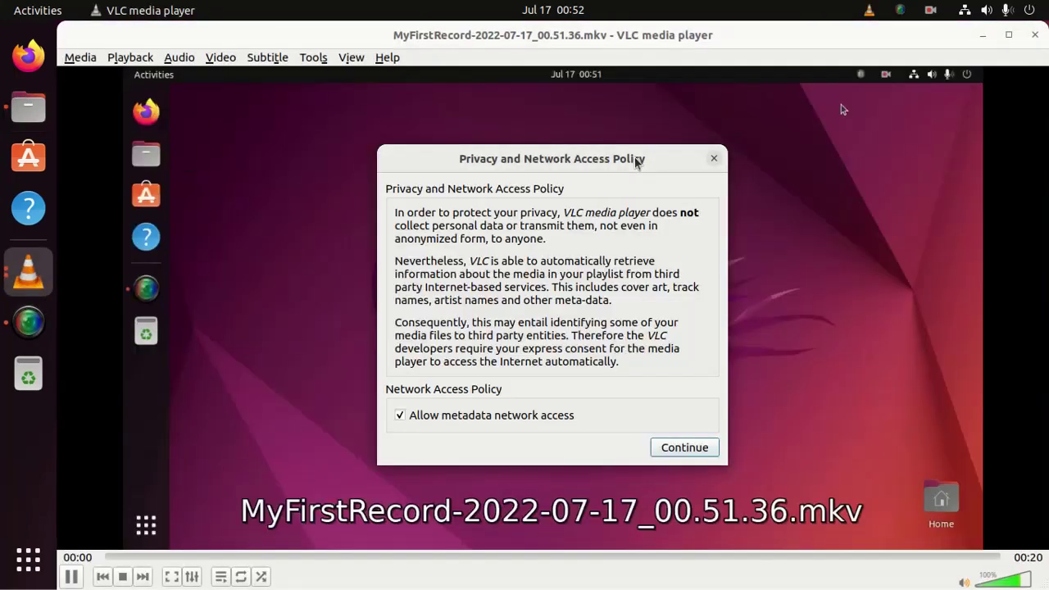
Decline VLC metadata network access and skip ahead to around 00:13 in the recording
left_click(461, 418)
left_click(684, 448)
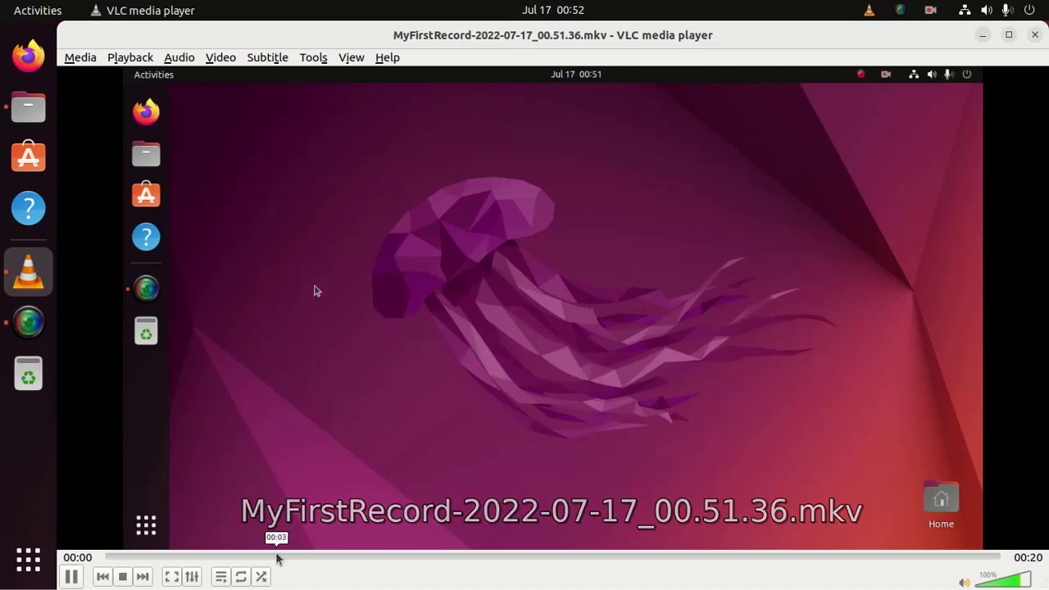
left_click(512, 558)
left_click(725, 558)
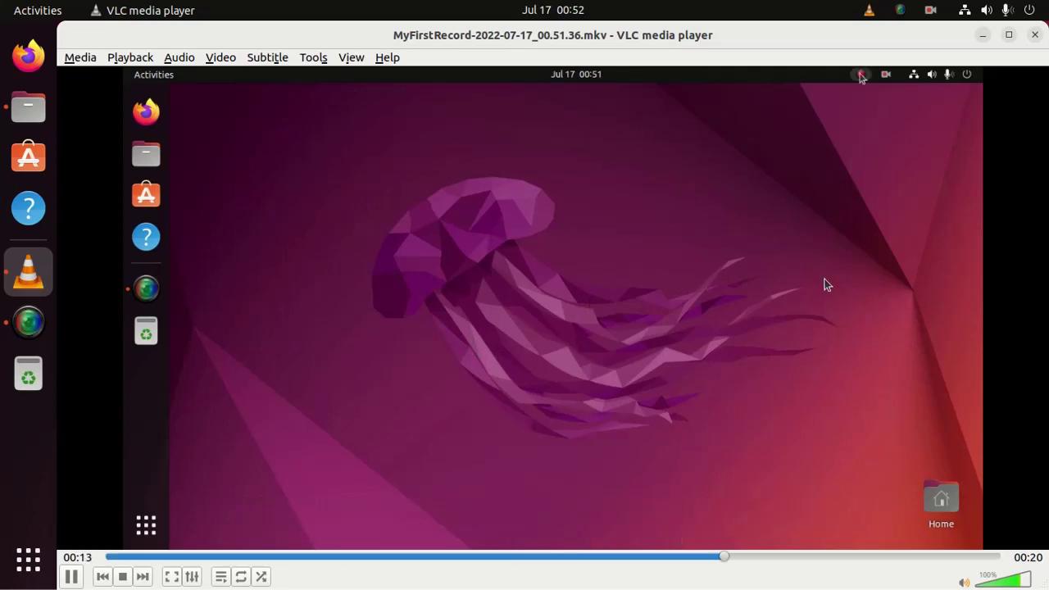
Close VLC and minimize the Files window to reveal the desktop
left_click(1037, 35)
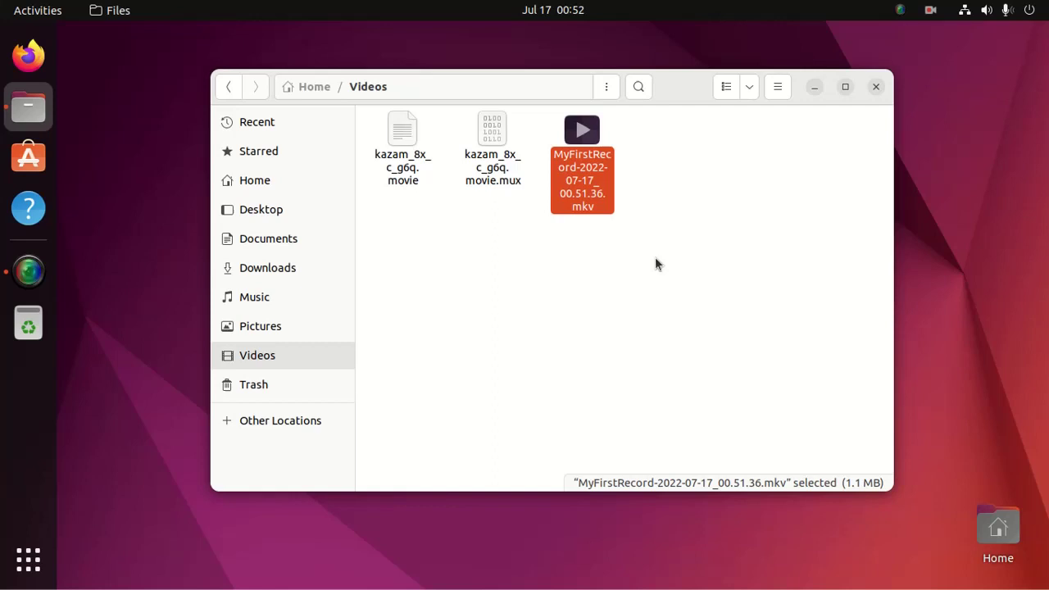
left_click(655, 256)
left_click(813, 86)
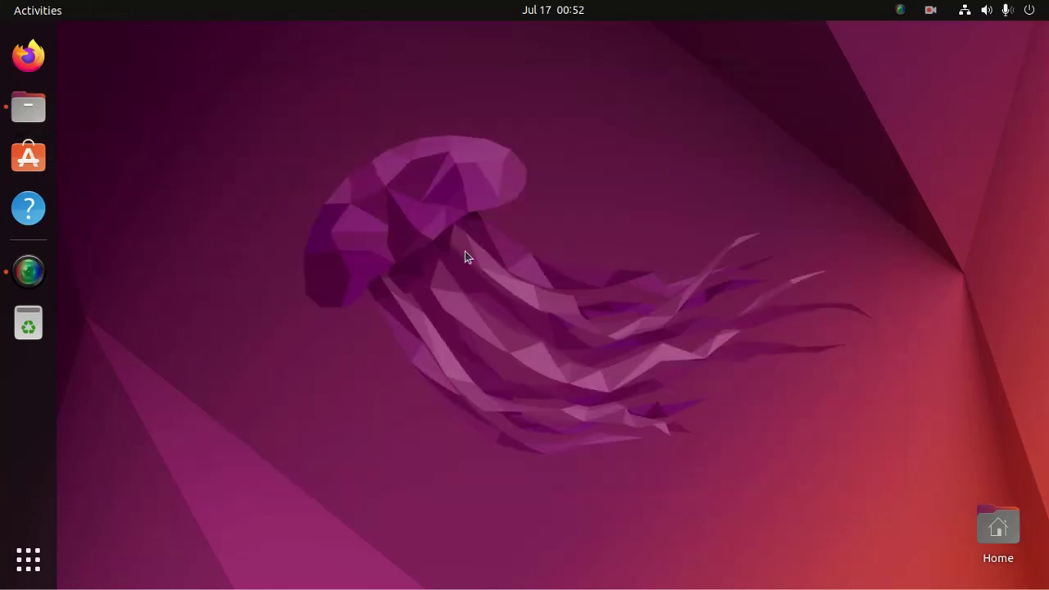